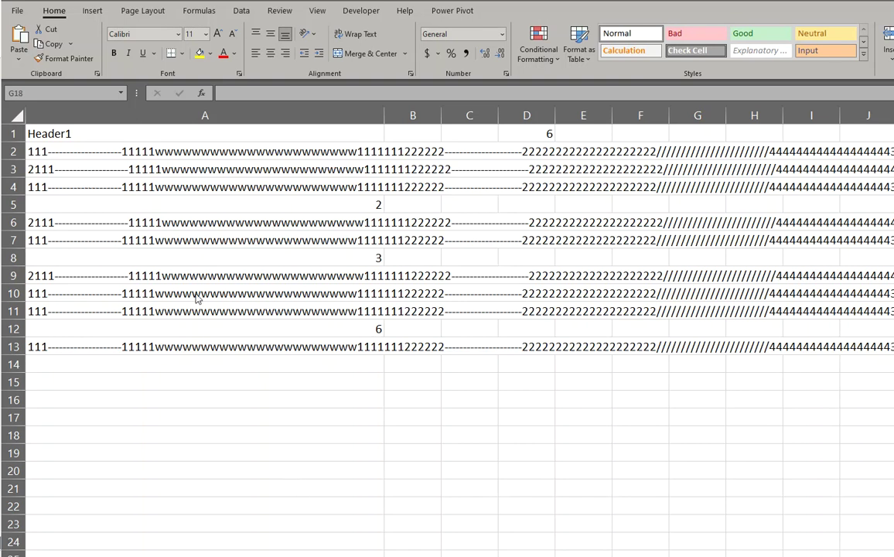
- Inspect the entries in A2, A3 and A5
click(65, 151)
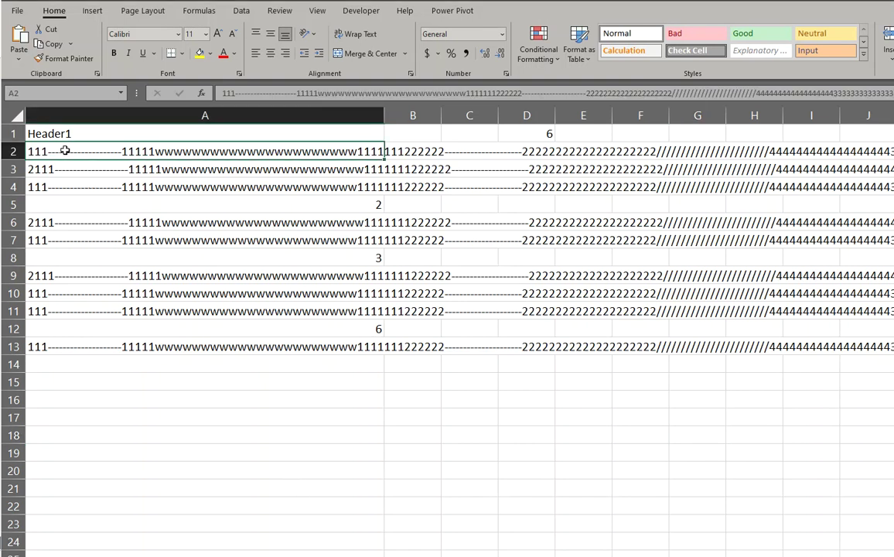
click(71, 171)
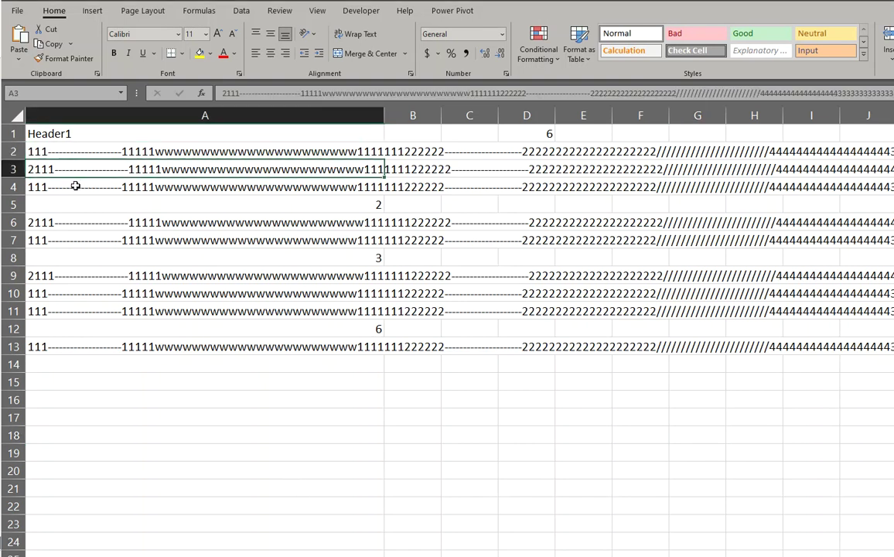
click(82, 204)
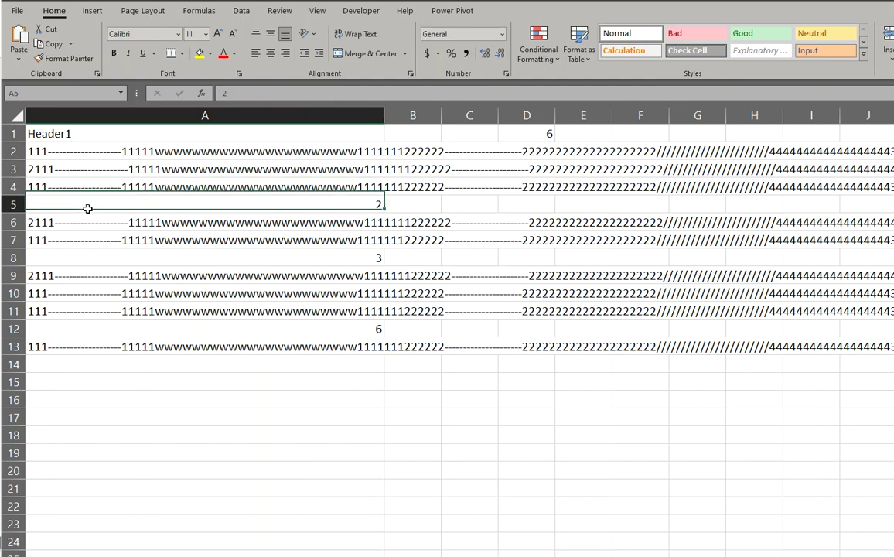
- Enter =LEN(A2) in C2 and fill it down to C13
click(490, 146)
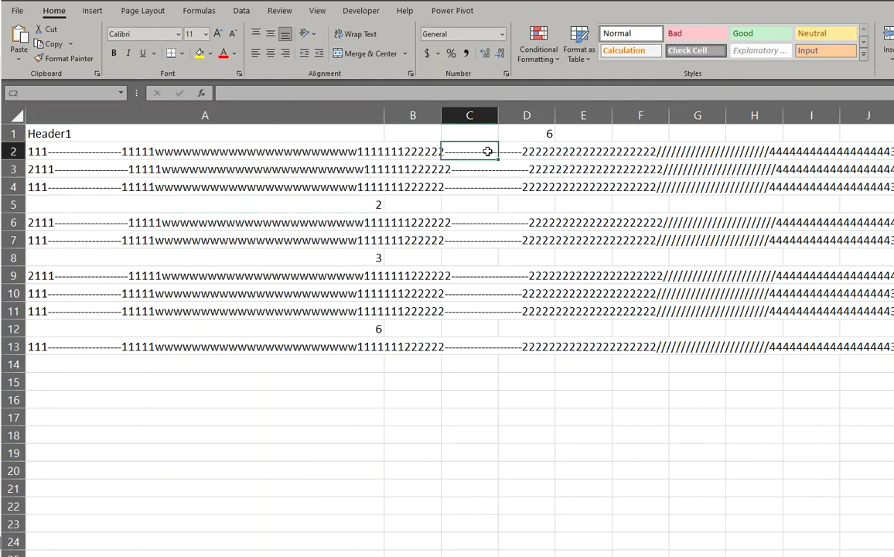
text(=len)
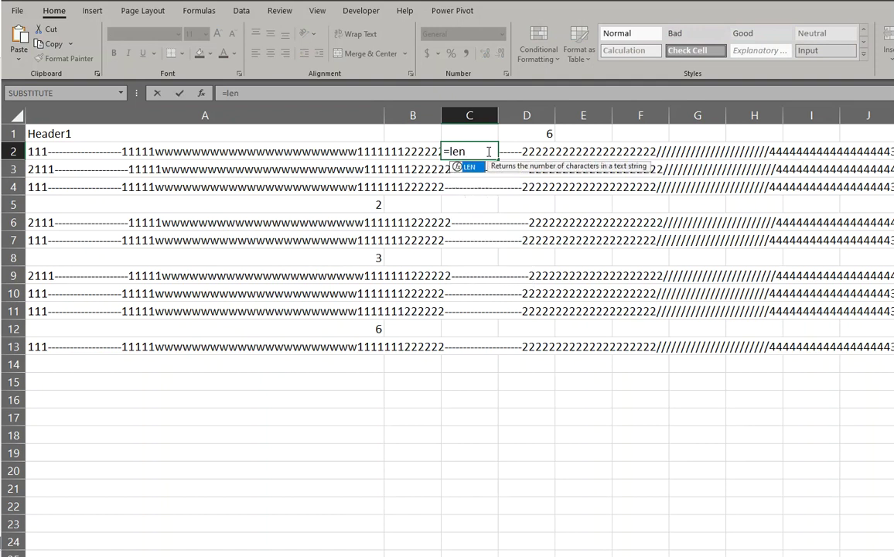
key(Tab)
click(74, 149)
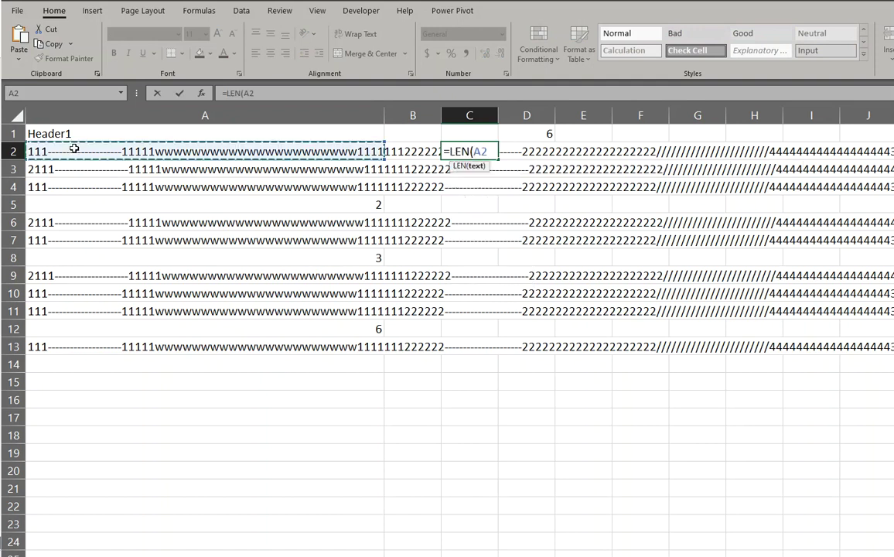
key(Return)
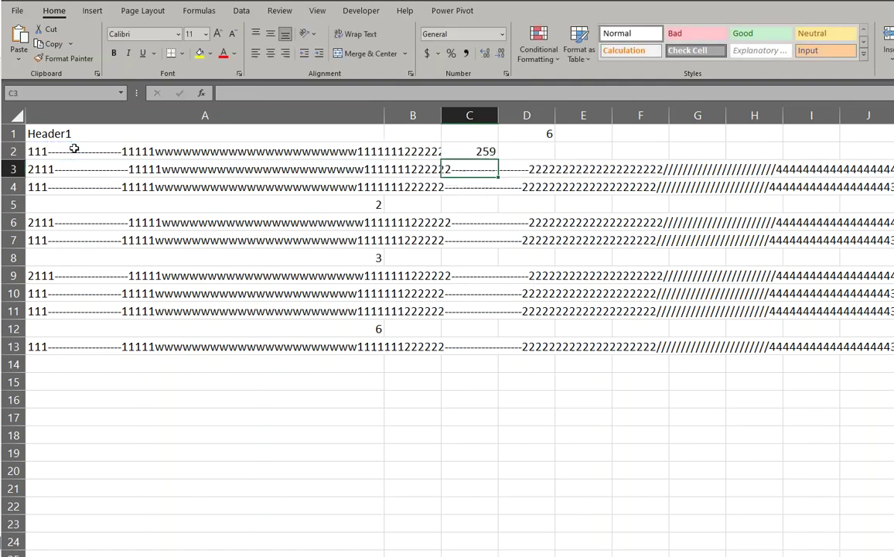
click(489, 150)
drag(498, 158, 491, 360)
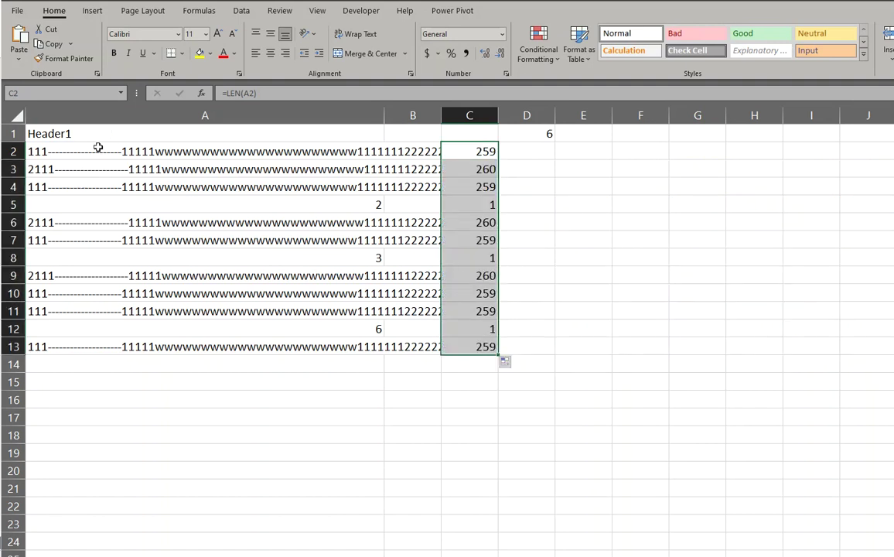
- Review the texts in A2 through A10 against their lengths, then select B2
click(66, 149)
click(69, 170)
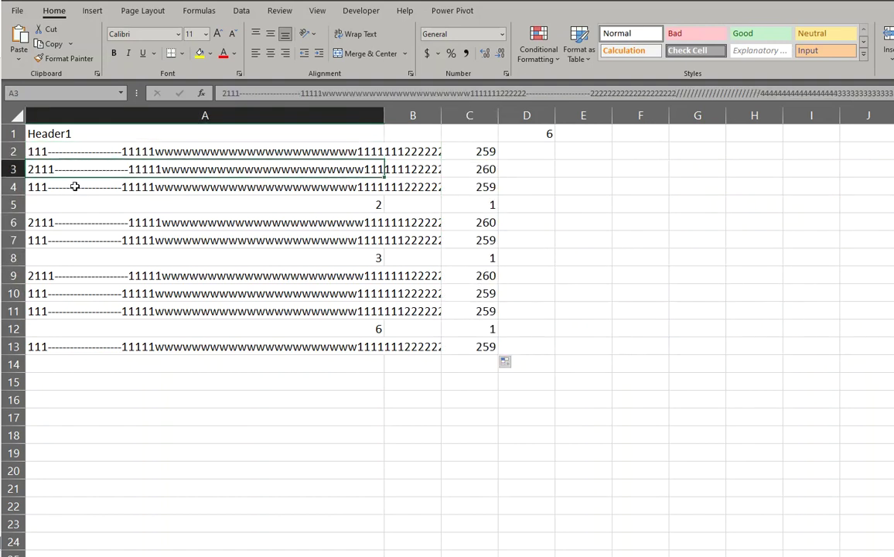
click(74, 187)
click(78, 222)
click(77, 240)
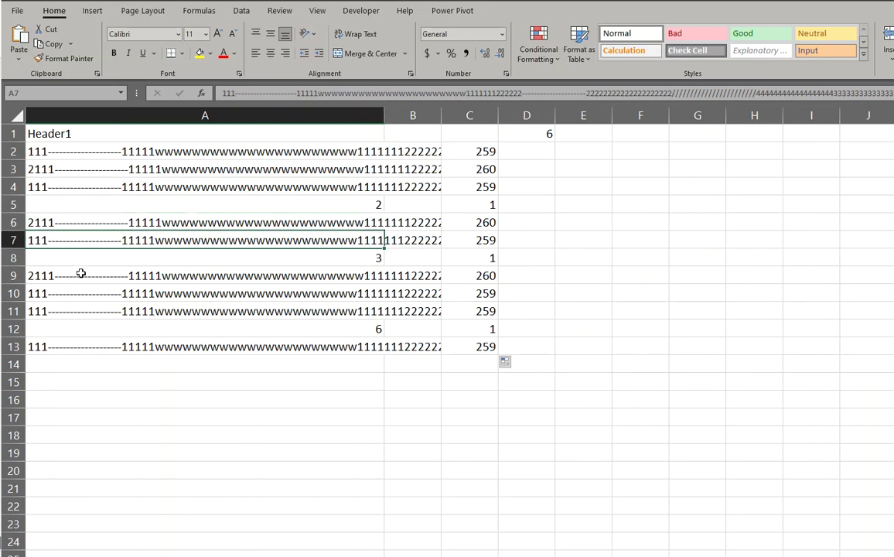
click(81, 275)
click(87, 293)
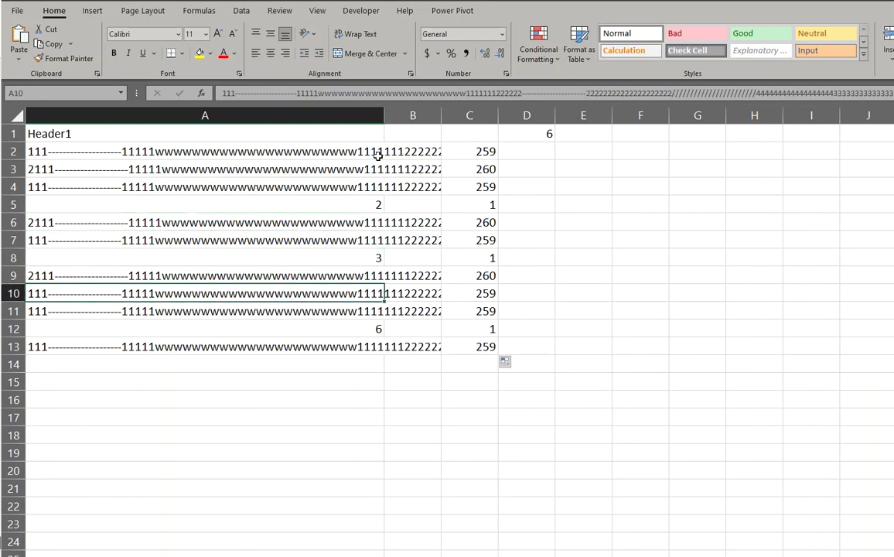
click(414, 148)
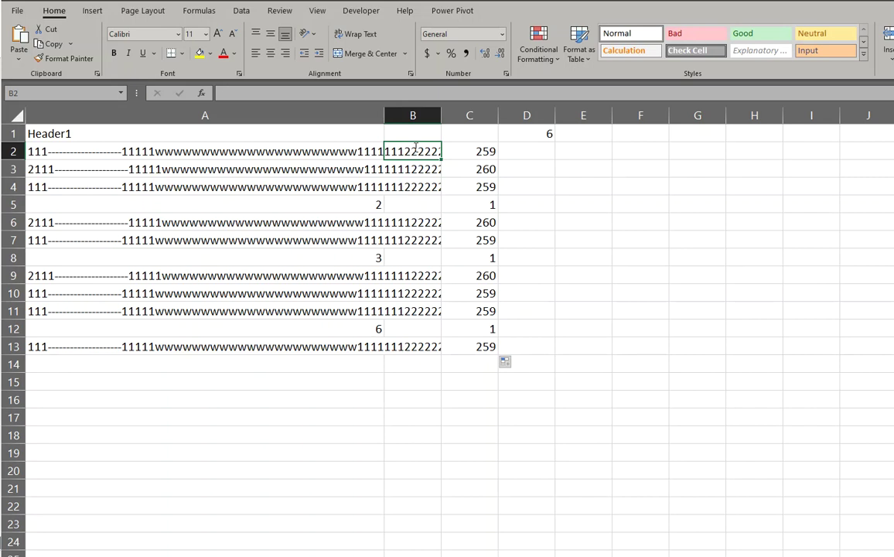
- Enter =COUNTIF(A2,A2:A13) in B2 through the function arguments form
text(=counti)
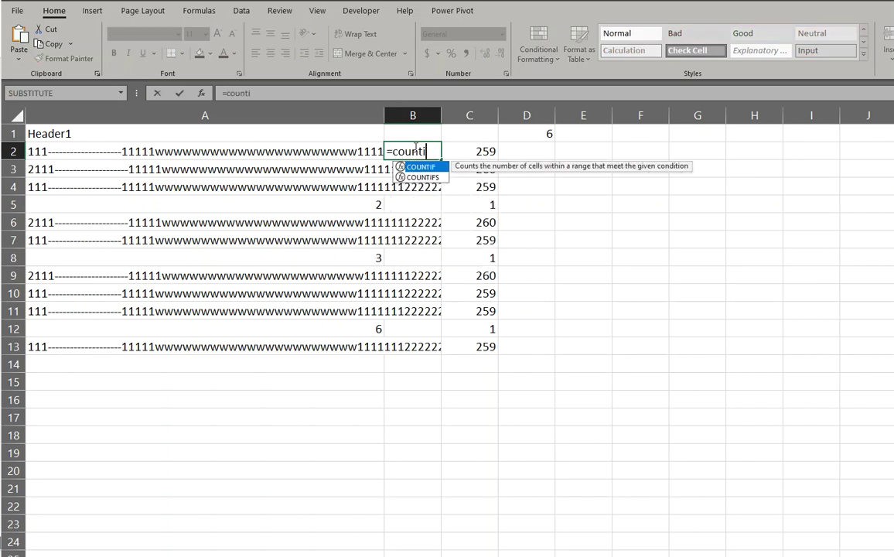
key(Tab)
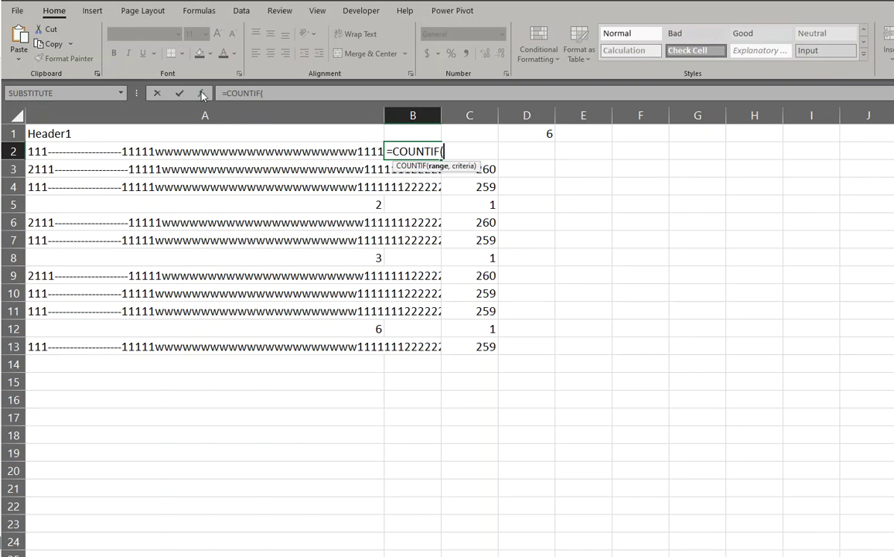
click(201, 94)
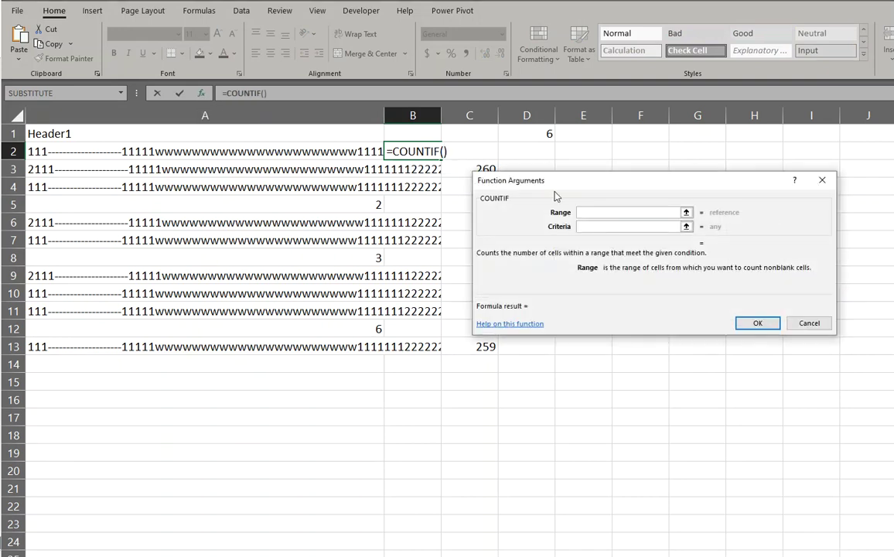
click(69, 147)
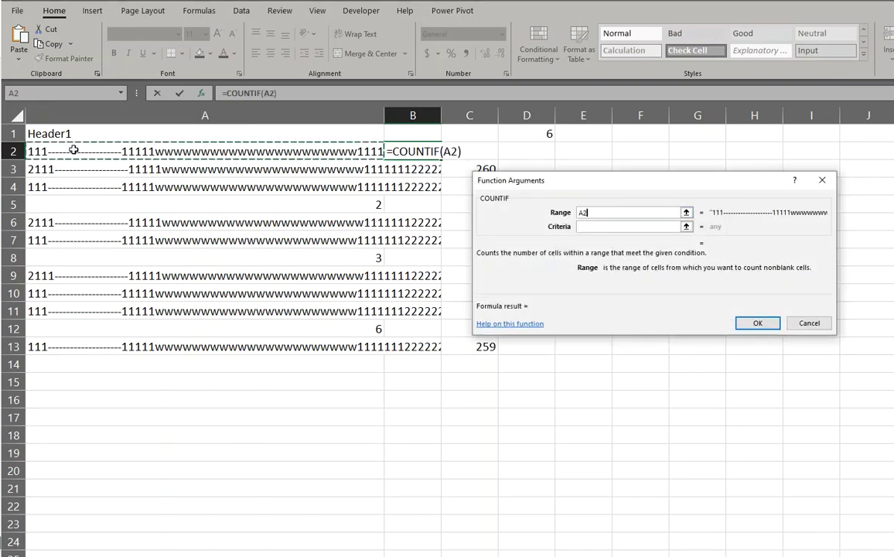
click(615, 226)
drag(67, 150, 63, 344)
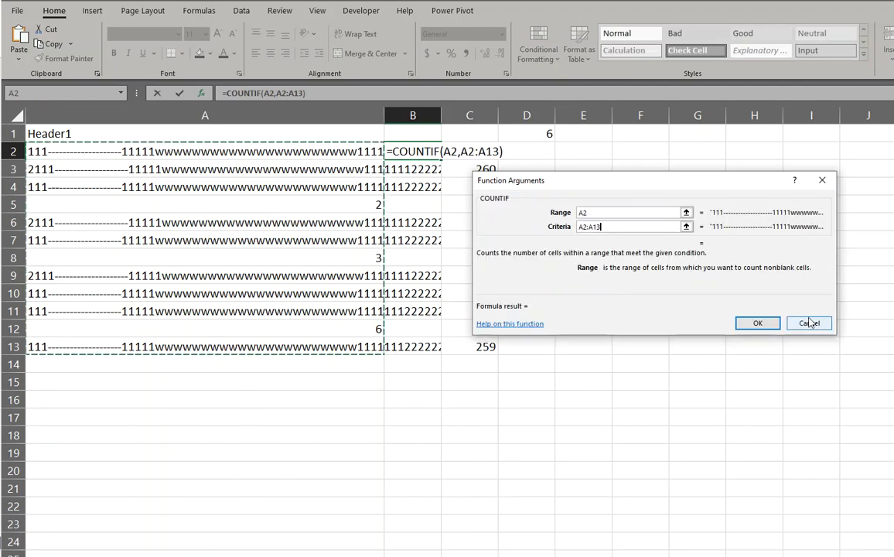
click(757, 323)
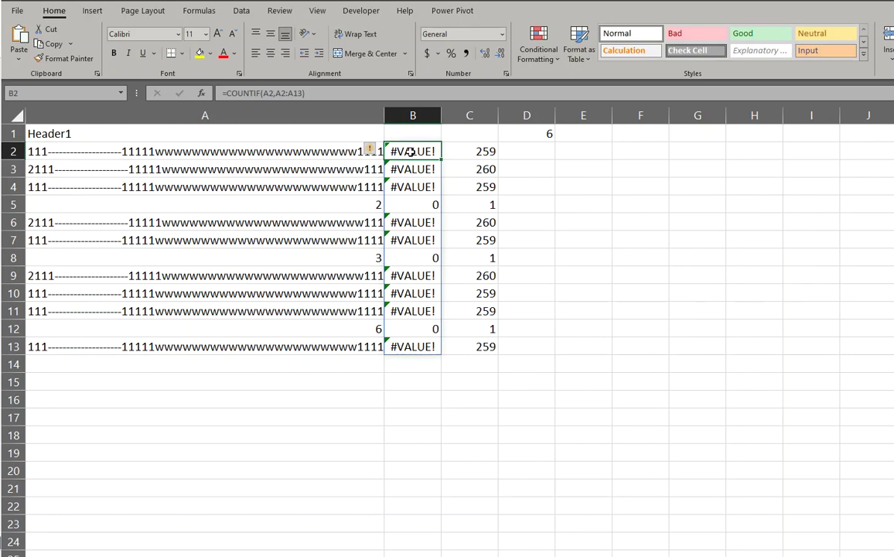
- Shorten A2's text by deleting some w characters, then check B2's result
click(224, 150)
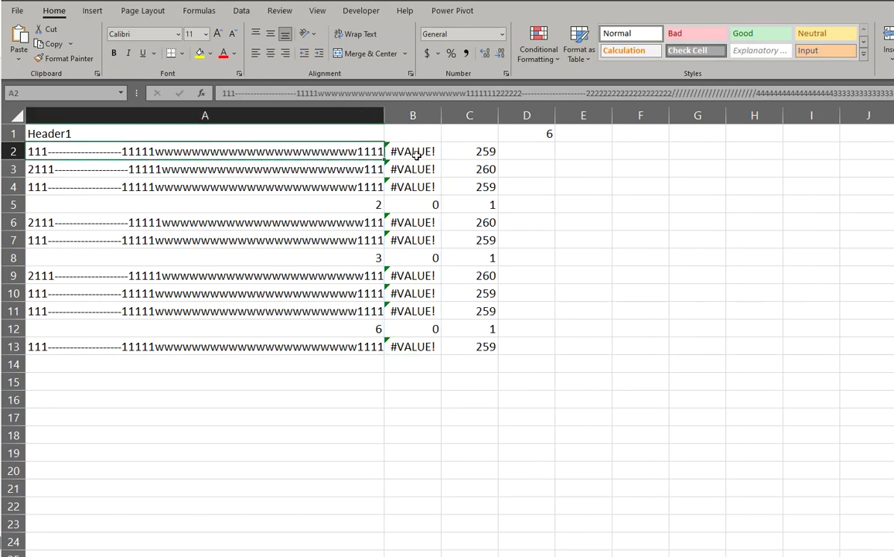
click(364, 90)
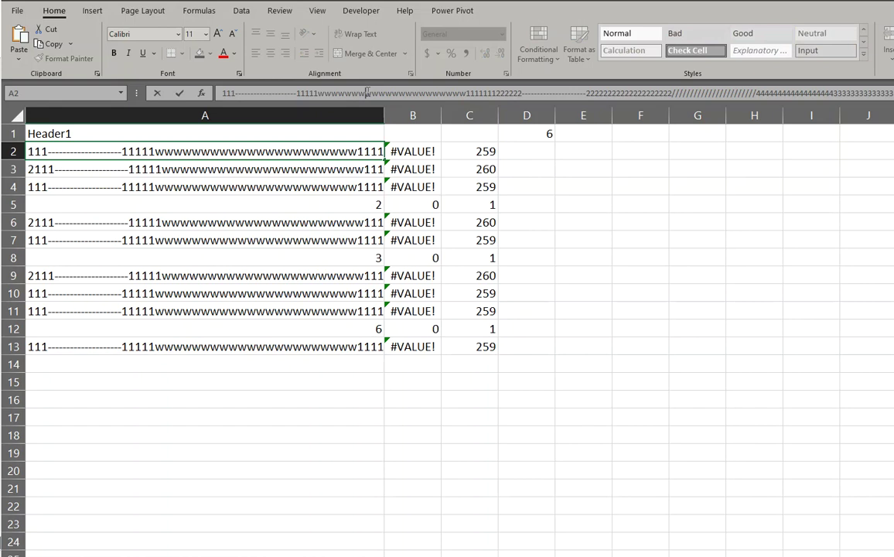
key(Delete)
key(Delete)
key(Delete)
key(Delete)
key(Delete)
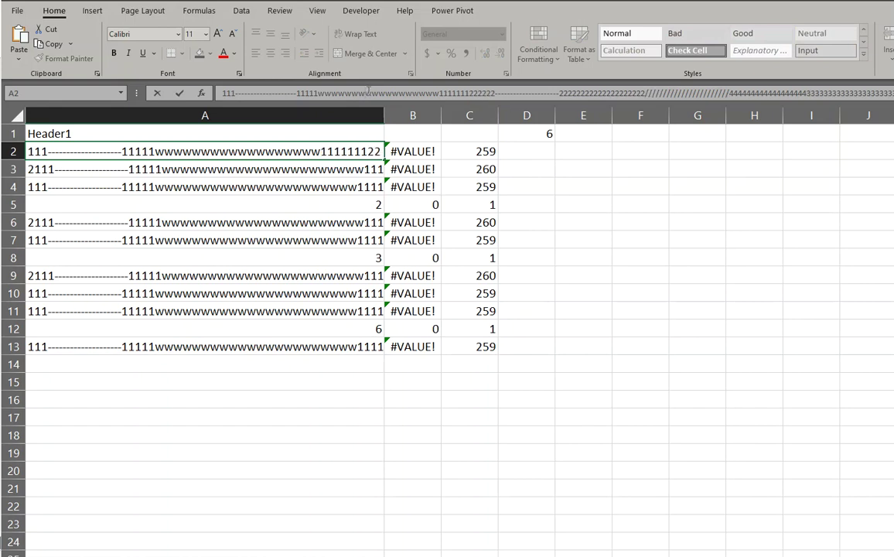
key(Return)
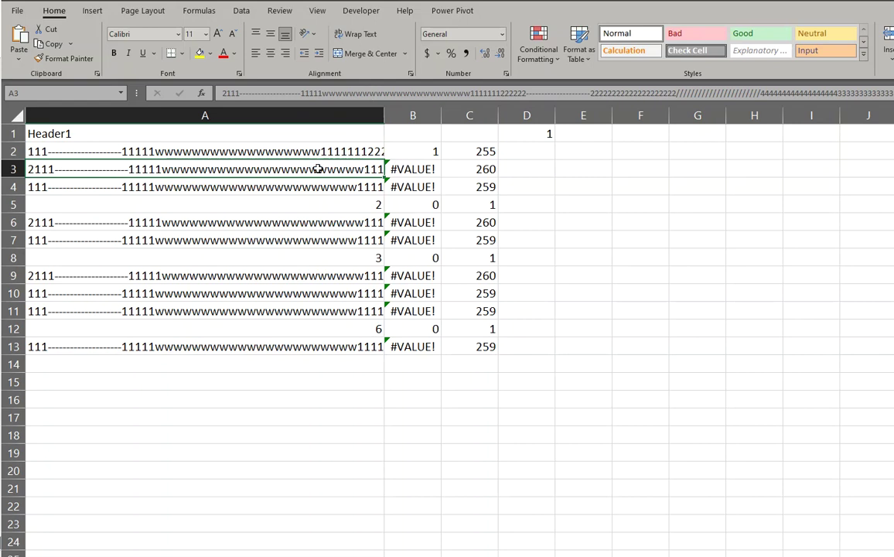
click(399, 151)
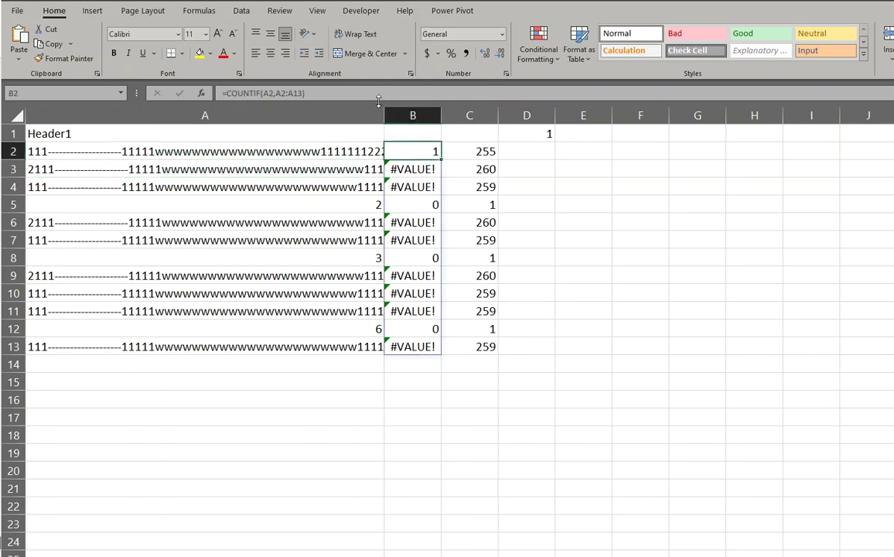
- Insert 444 into A2's text, then select the B2:B13 results
click(255, 151)
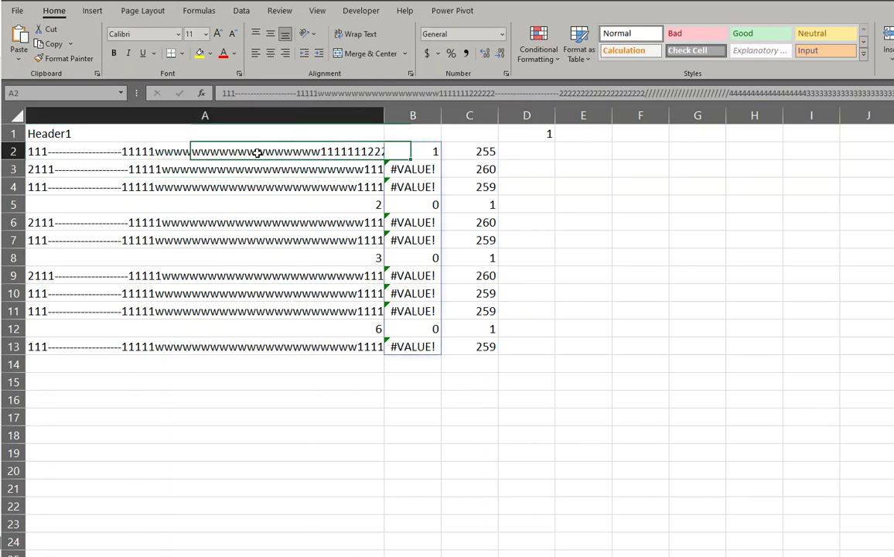
click(352, 93)
text(444)
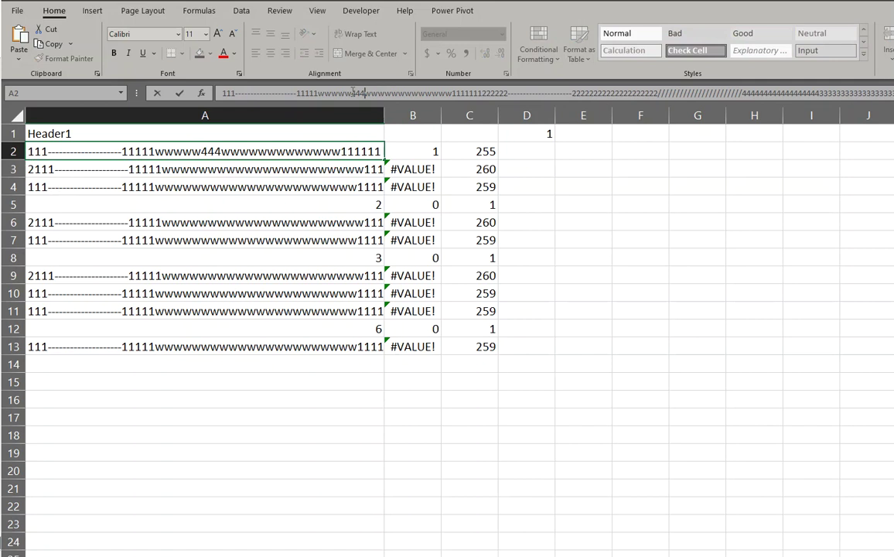
key(Return)
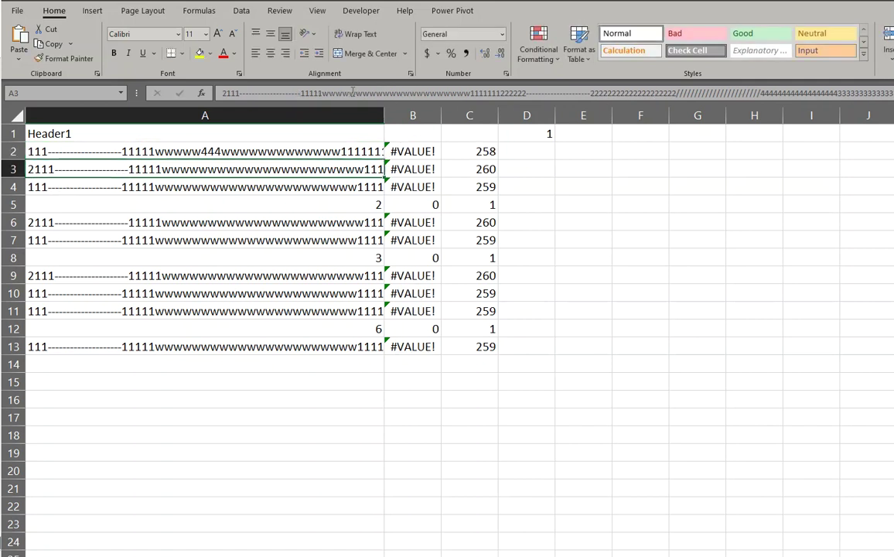
click(416, 150)
key(ctrl+shift+Down)
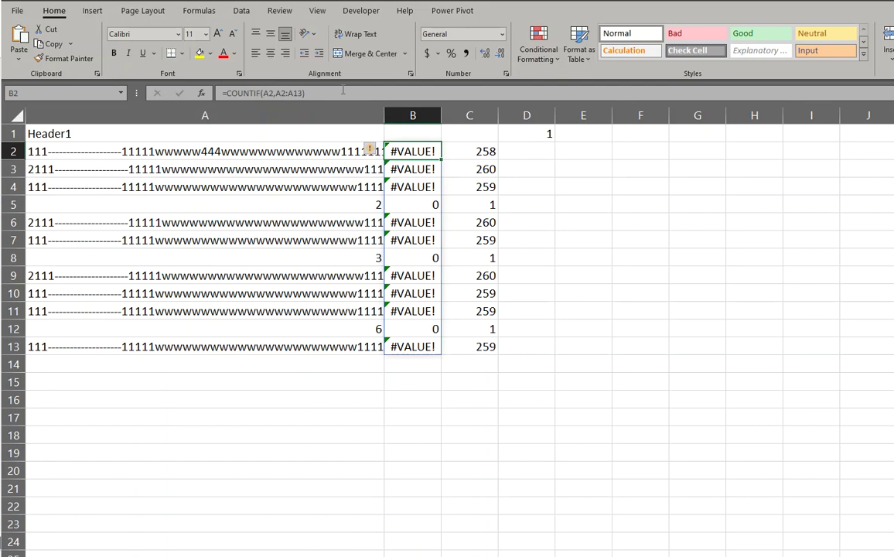
- Replace B2's formula with =SUMPRODUCT((A2:A13=A2, comparing the range against A2
drag(343, 90, 141, 90)
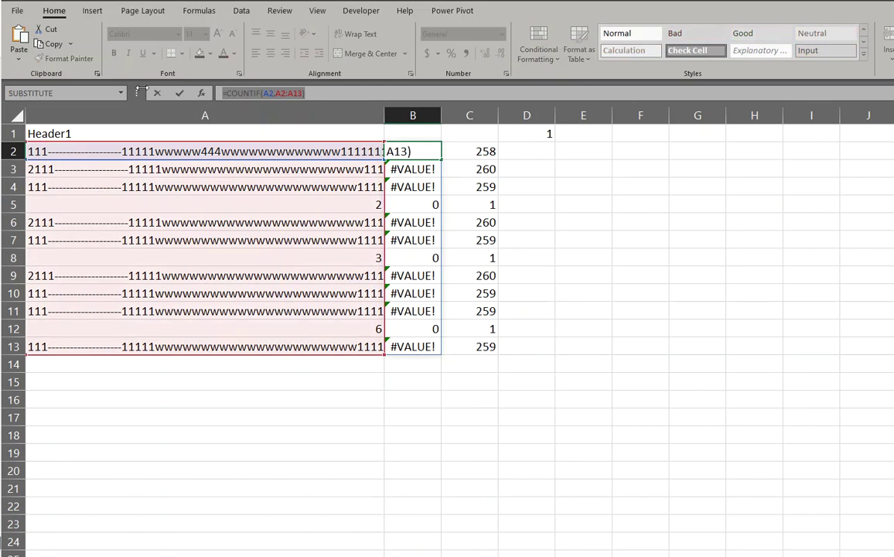
text(=sump)
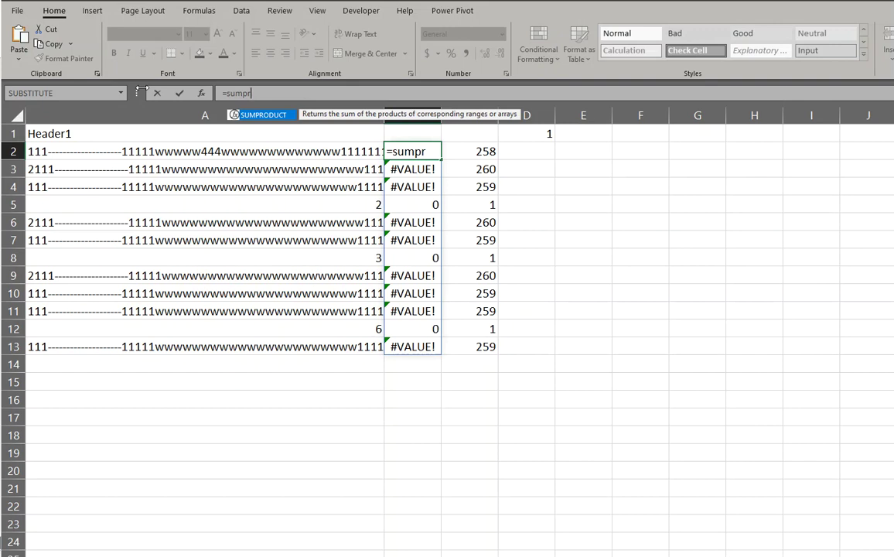
text(r)
key(Tab)
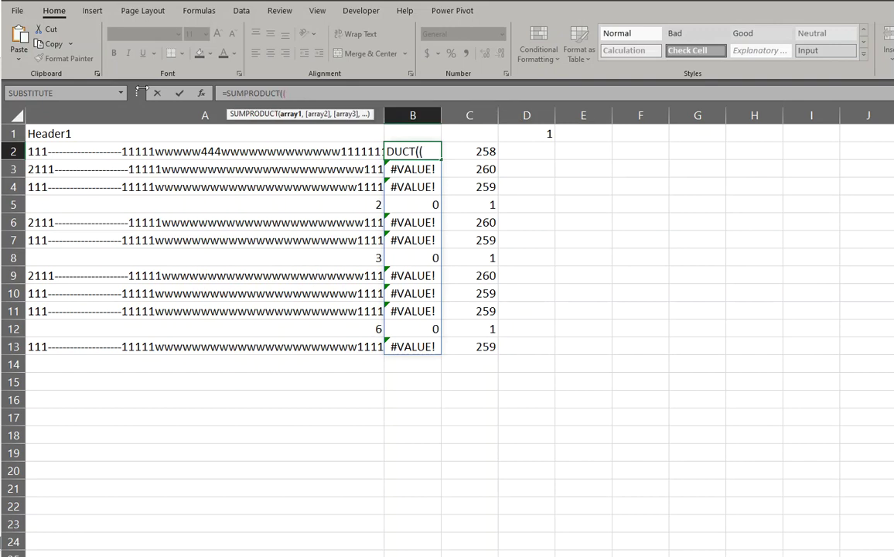
text(()
drag(77, 150, 87, 343)
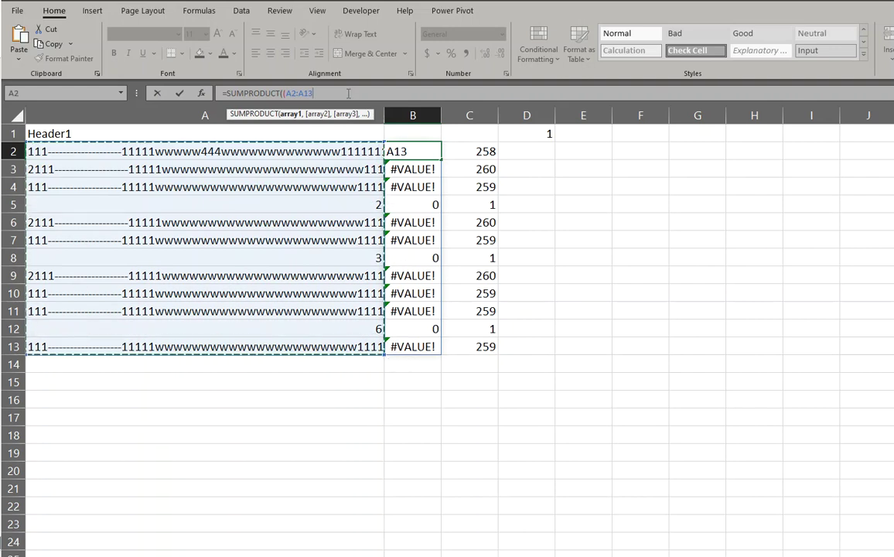
text(=)
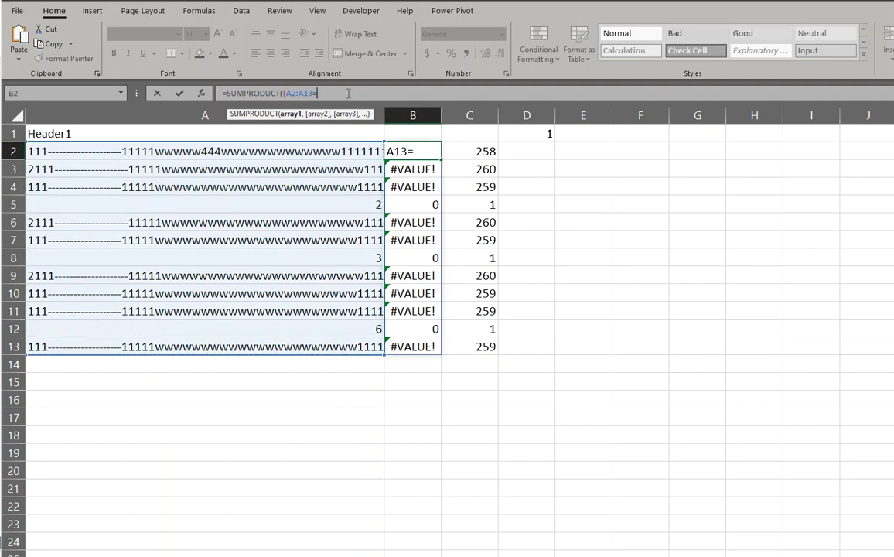
click(59, 149)
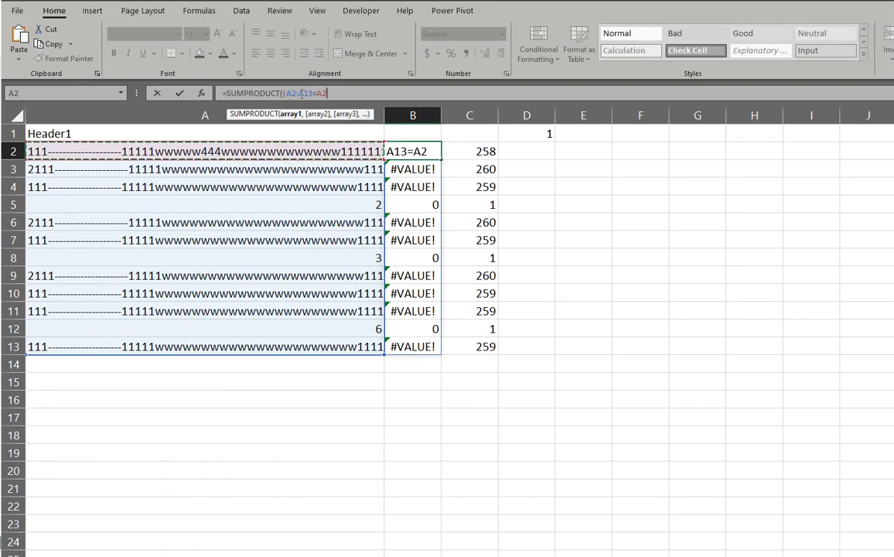
- Change the range to $A$2:A2 and finish the formula with )+0)
drag(304, 93, 311, 93)
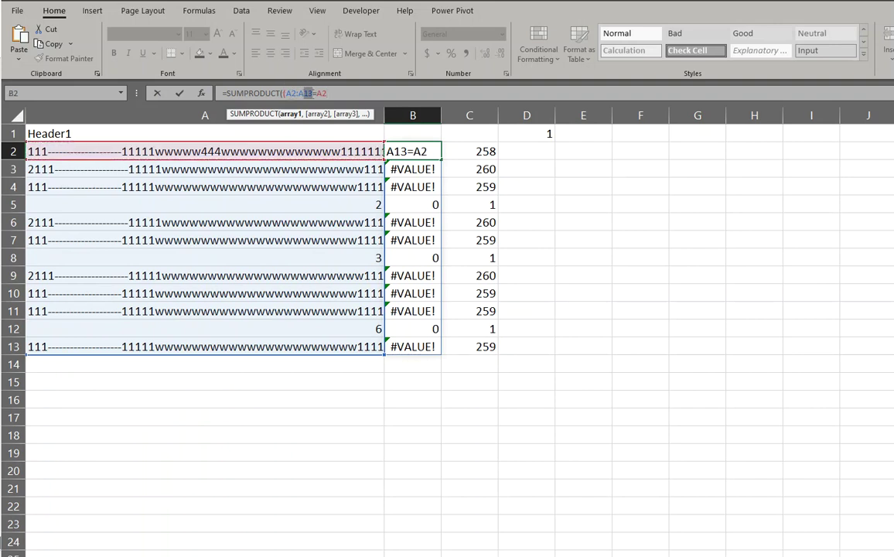
text(2)
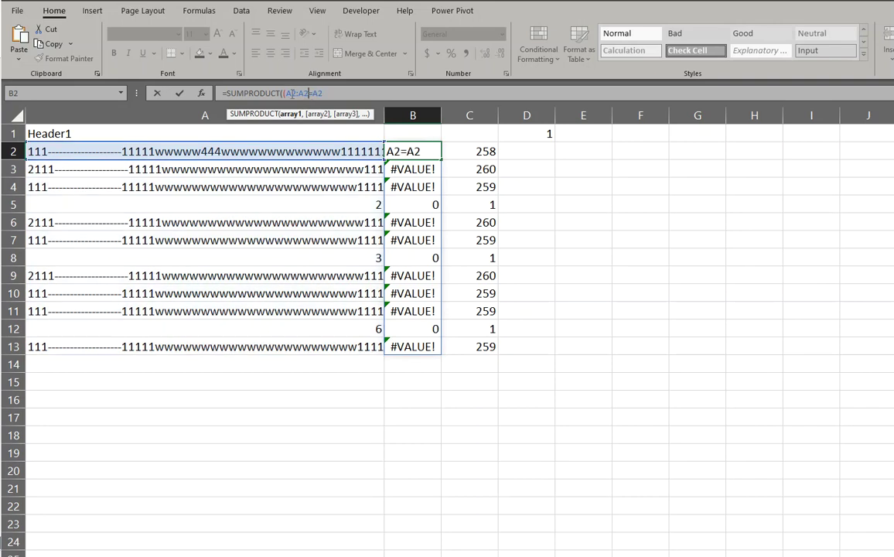
click(292, 93)
key(F4)
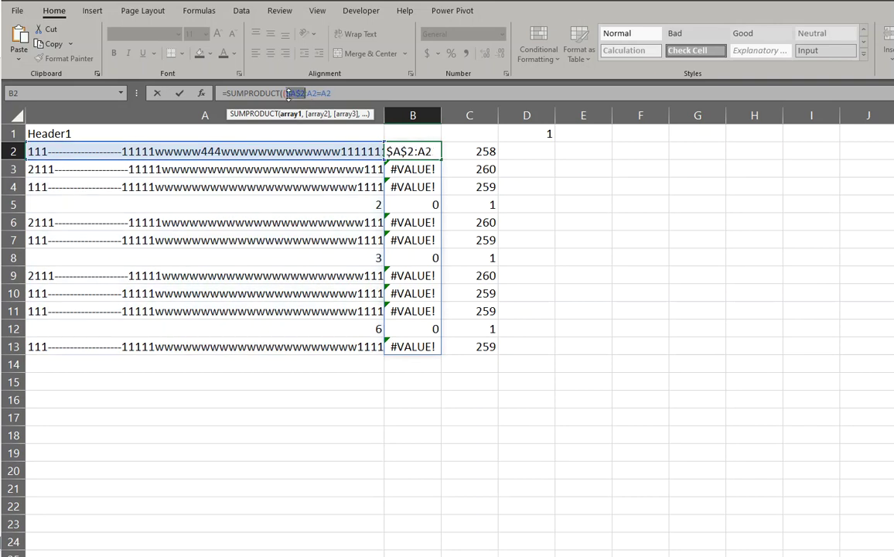
click(345, 94)
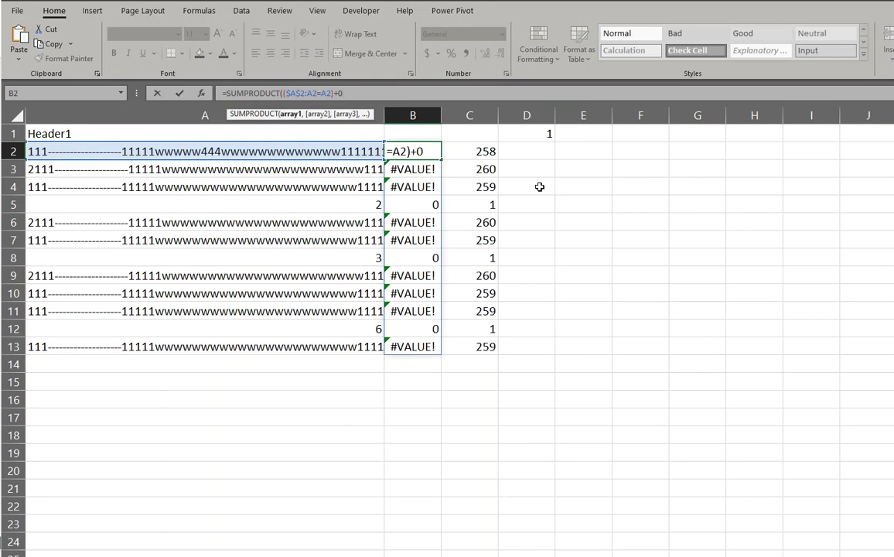
text()+0))
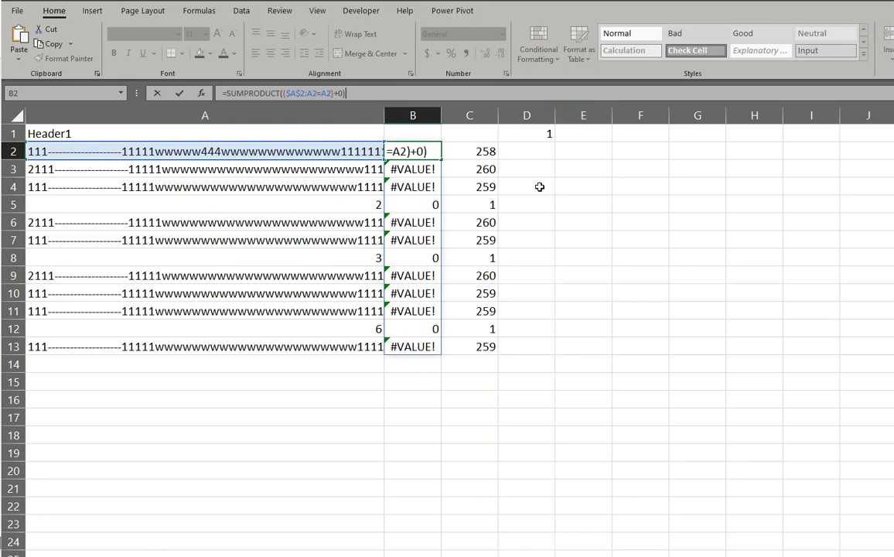
- Commit the SUMPRODUCT formula in B2 and fill it down to B13
key(Return)
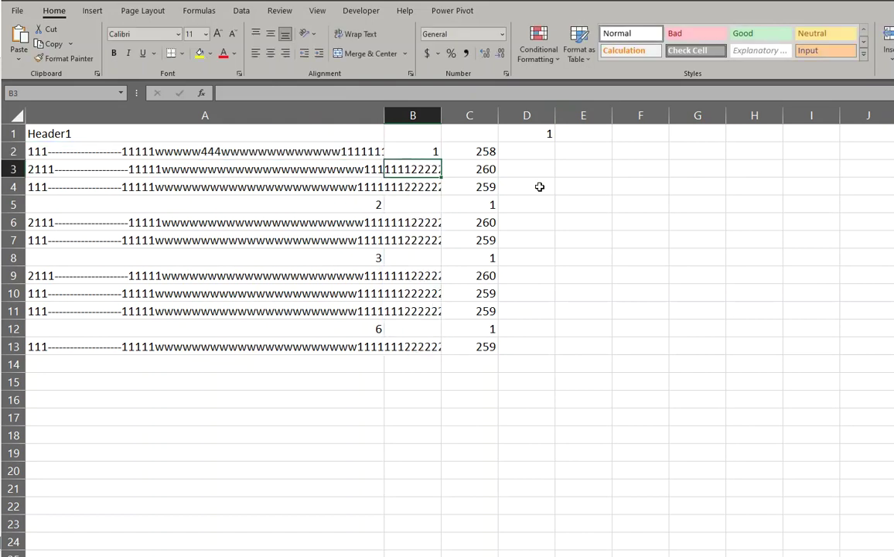
click(425, 151)
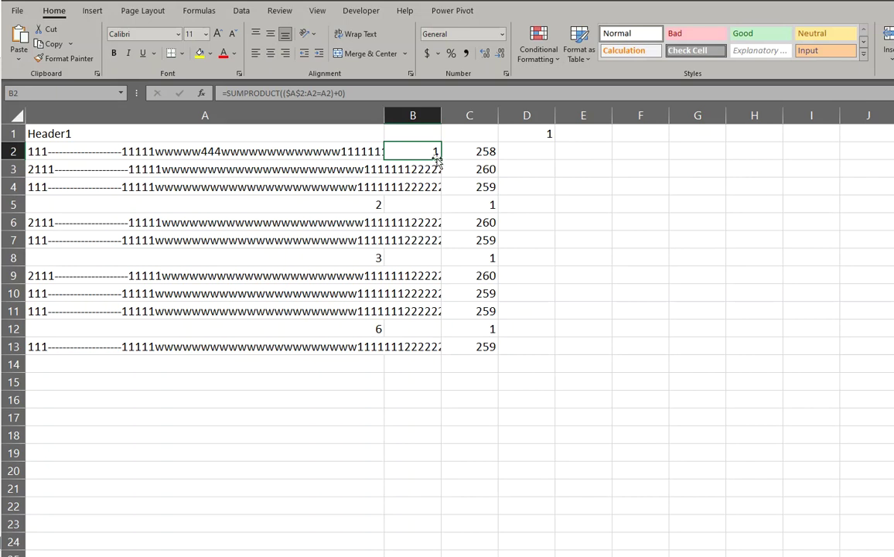
drag(441, 159, 450, 353)
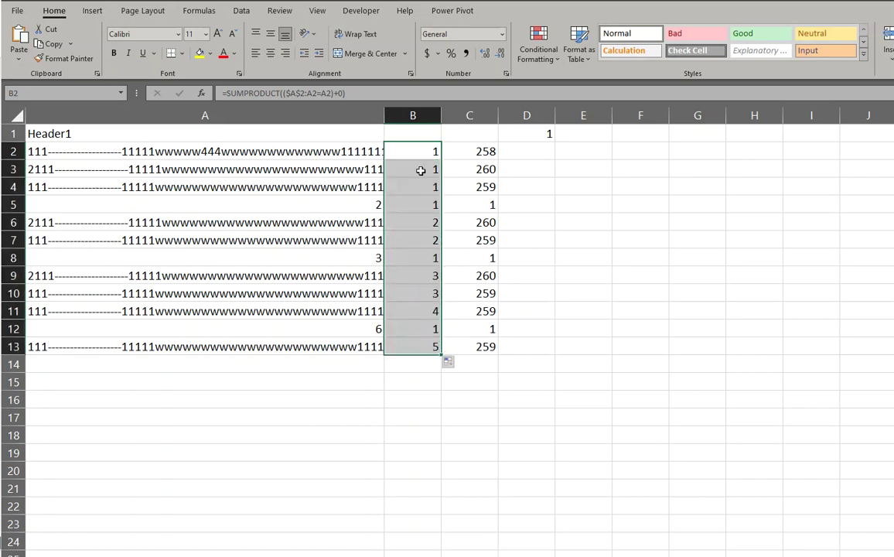
- Compare the texts in A2, A3 and A4, and check the formulas in B5, B6, B7 and B9
click(68, 171)
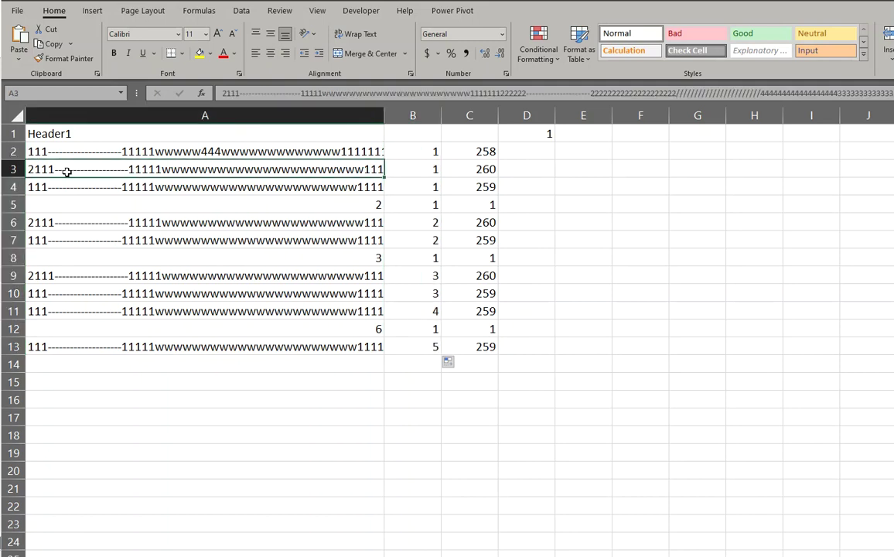
click(225, 152)
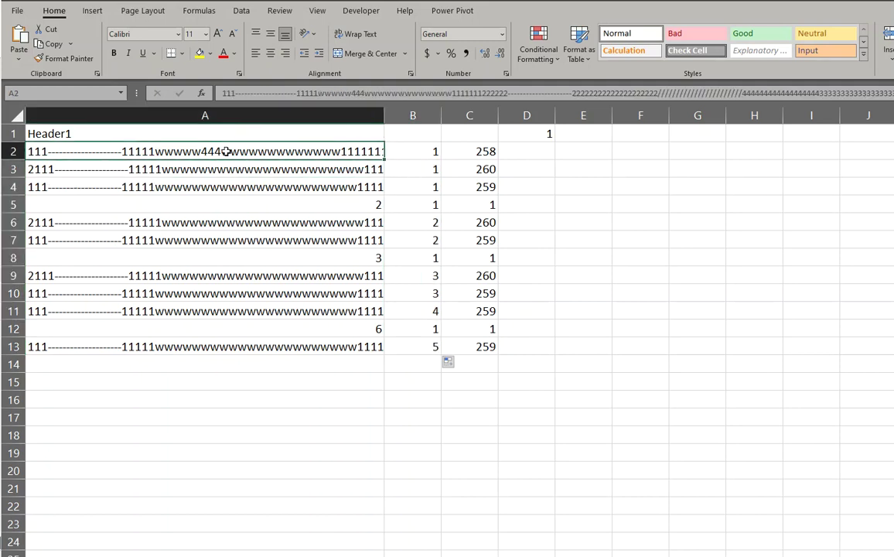
click(205, 194)
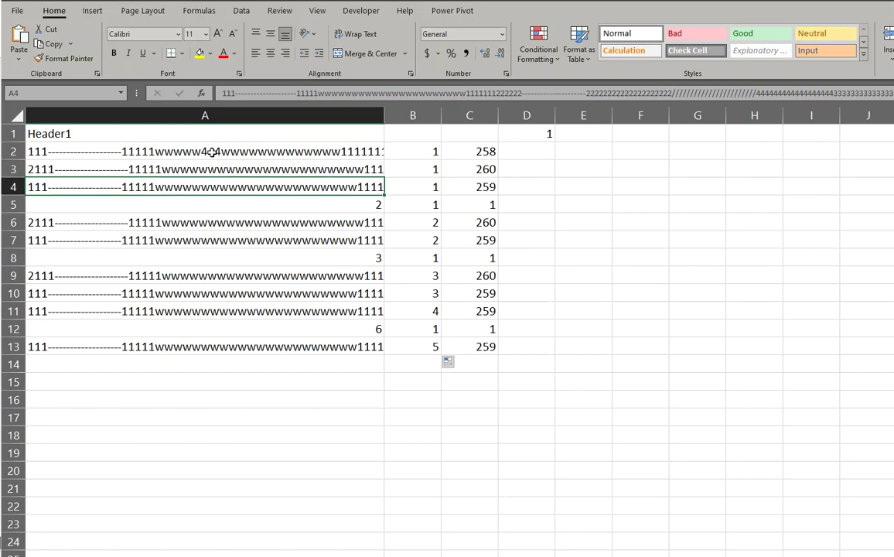
click(212, 152)
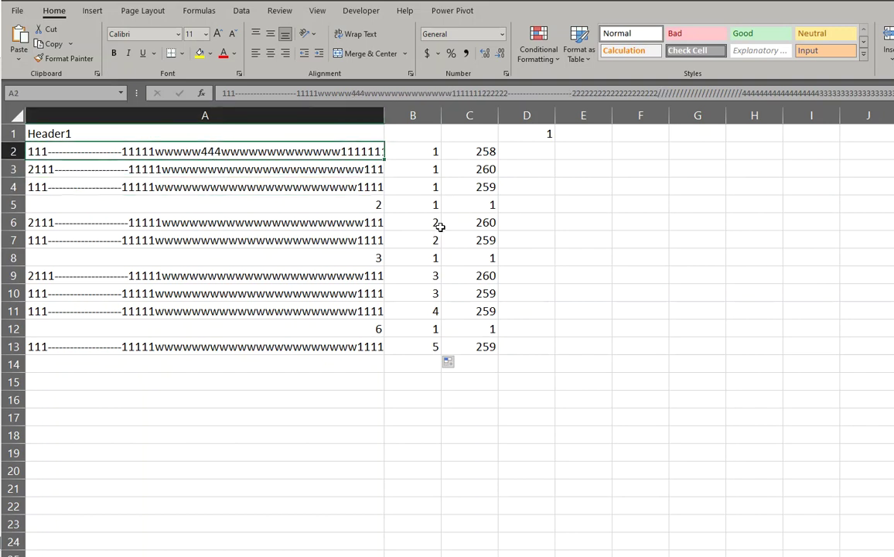
click(438, 203)
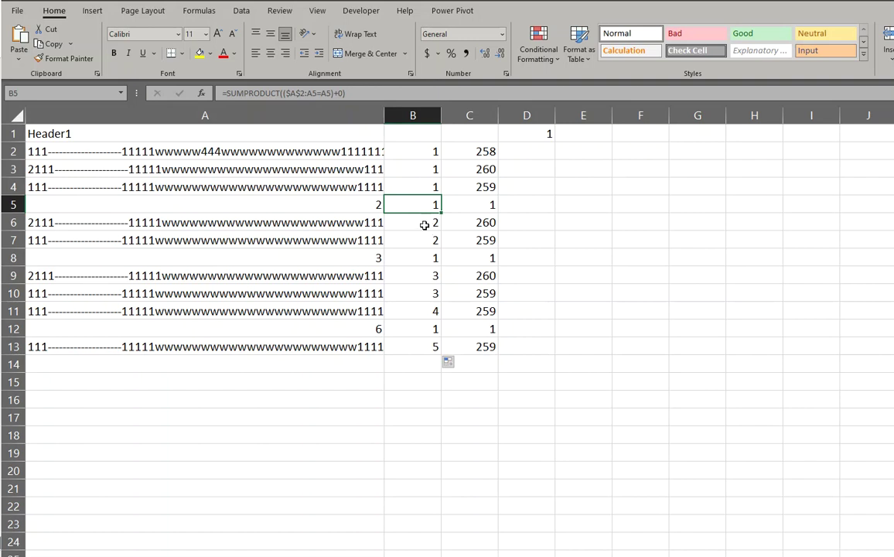
click(425, 223)
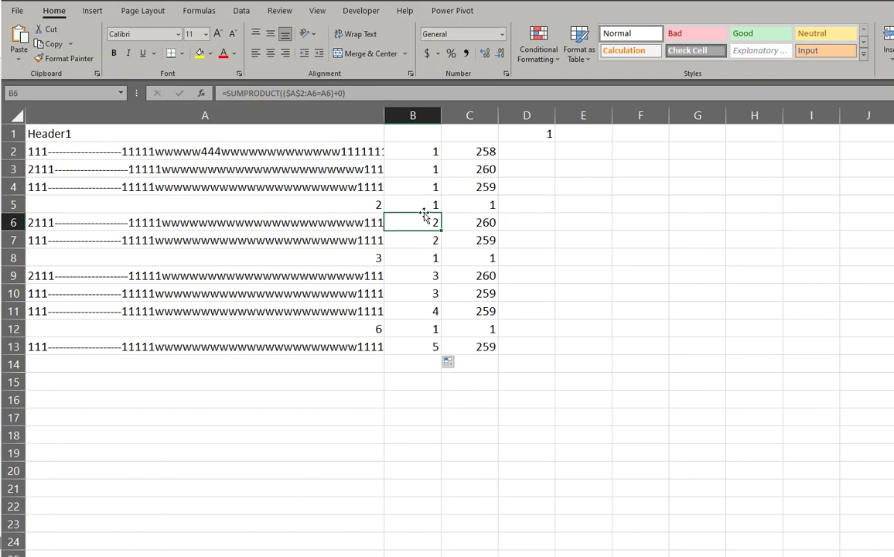
click(422, 239)
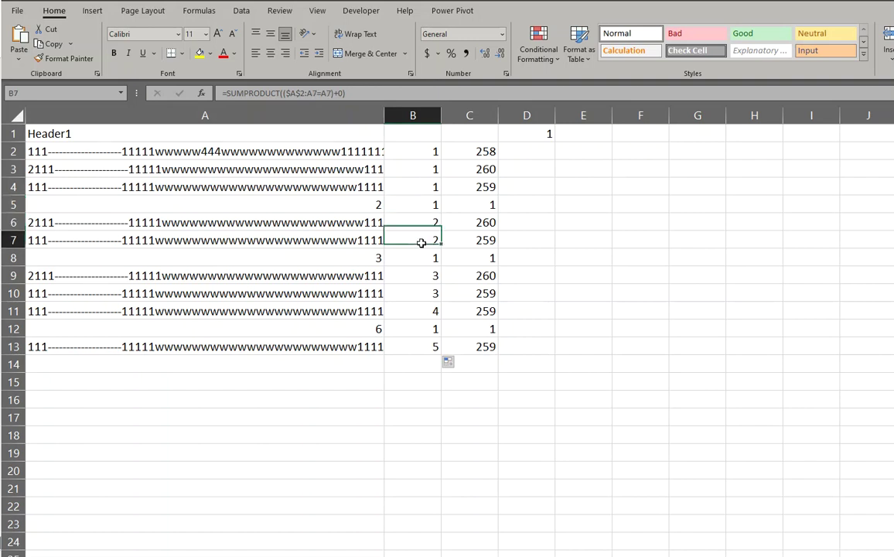
click(417, 277)
click(185, 189)
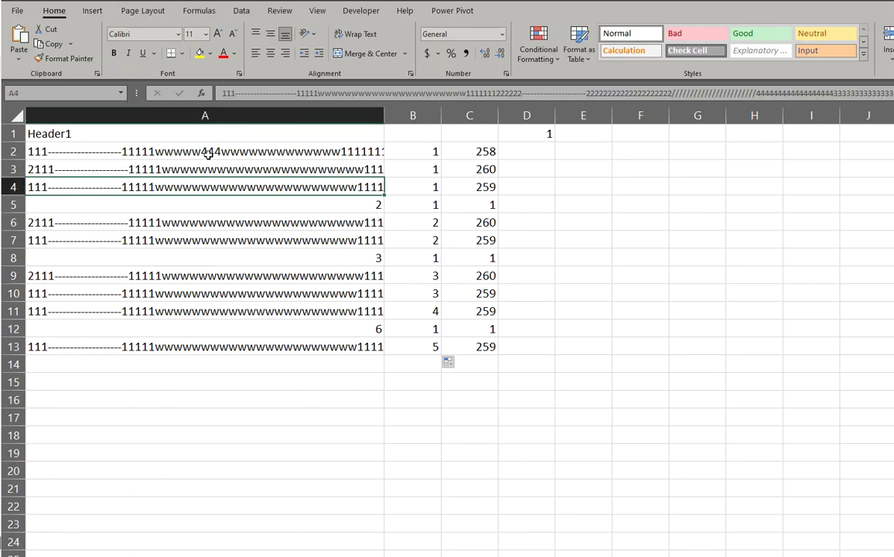
- Copy A2's long text over A4 and cancel the pending copy
click(183, 154)
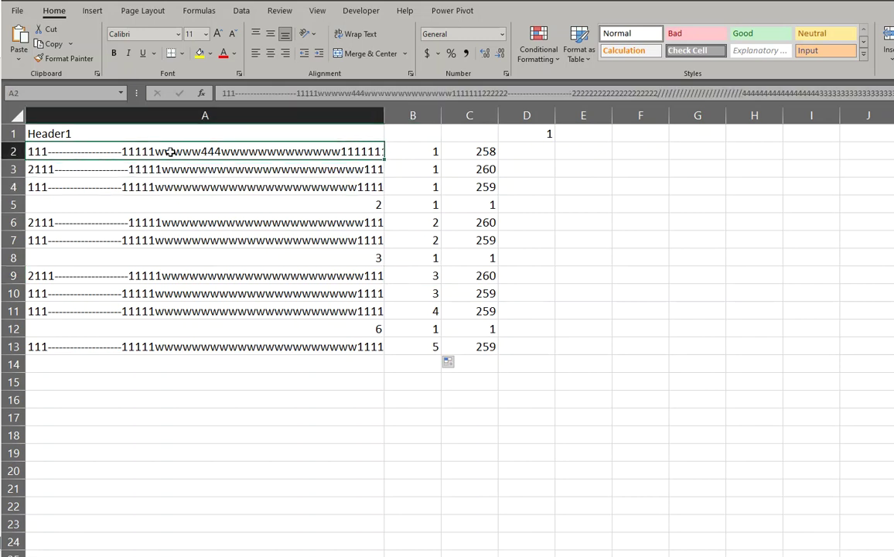
key(ctrl+c)
click(173, 189)
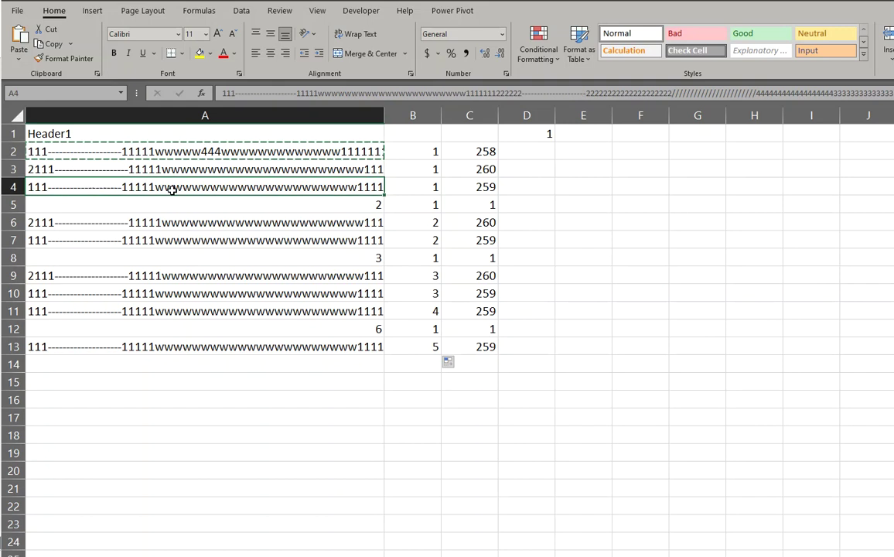
key(ctrl+v)
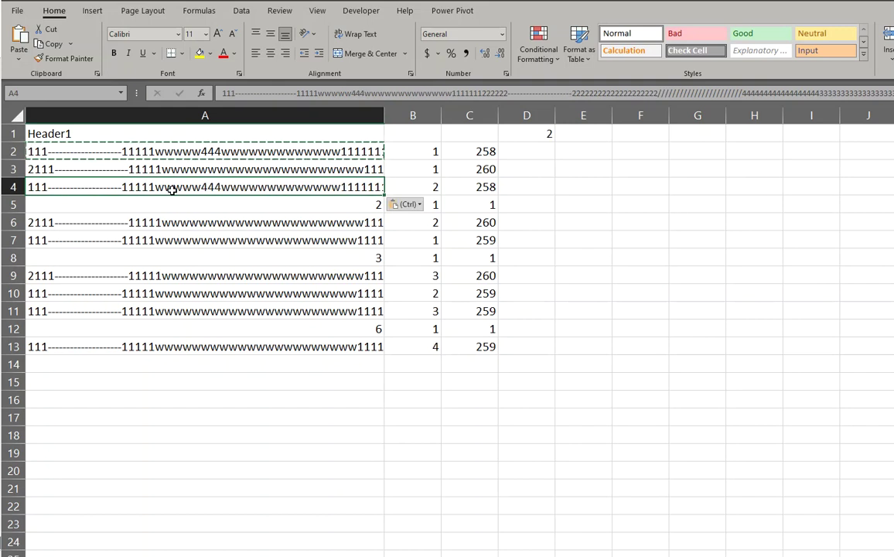
click(583, 240)
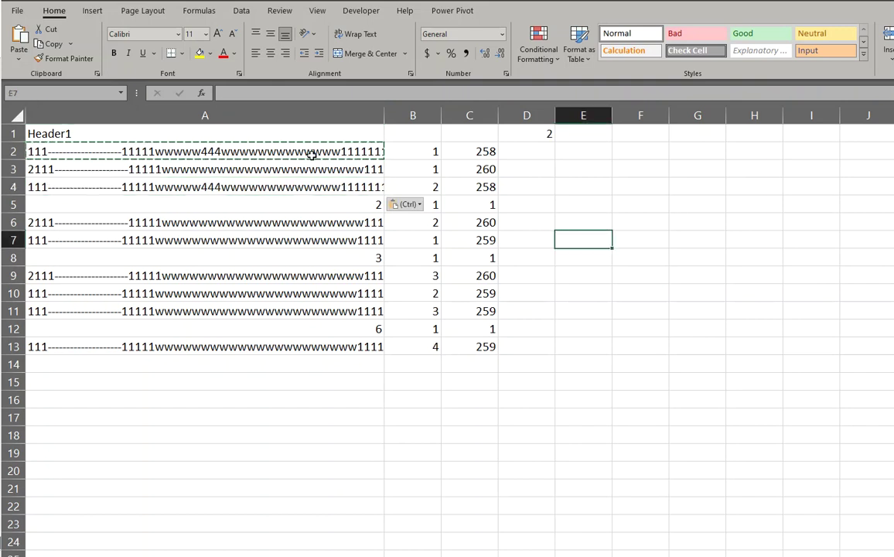
key(Escape)
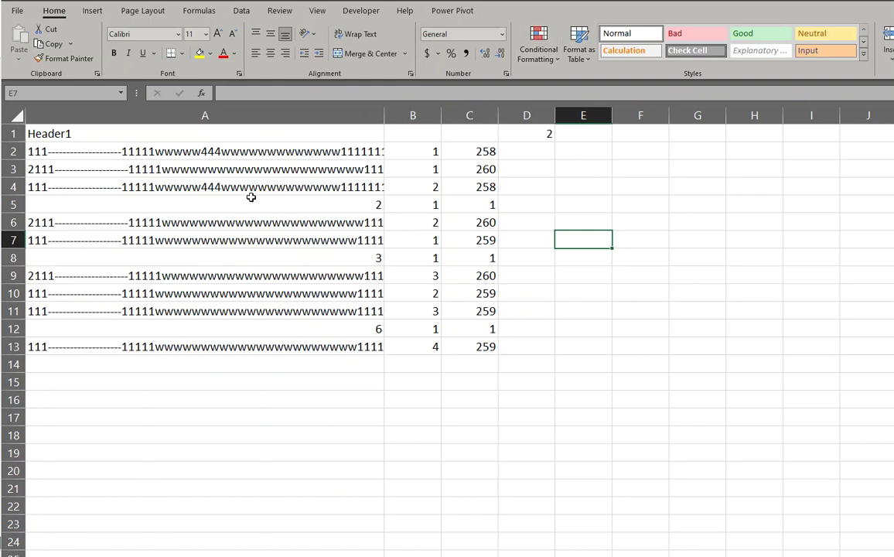
drag(264, 155, 250, 348)
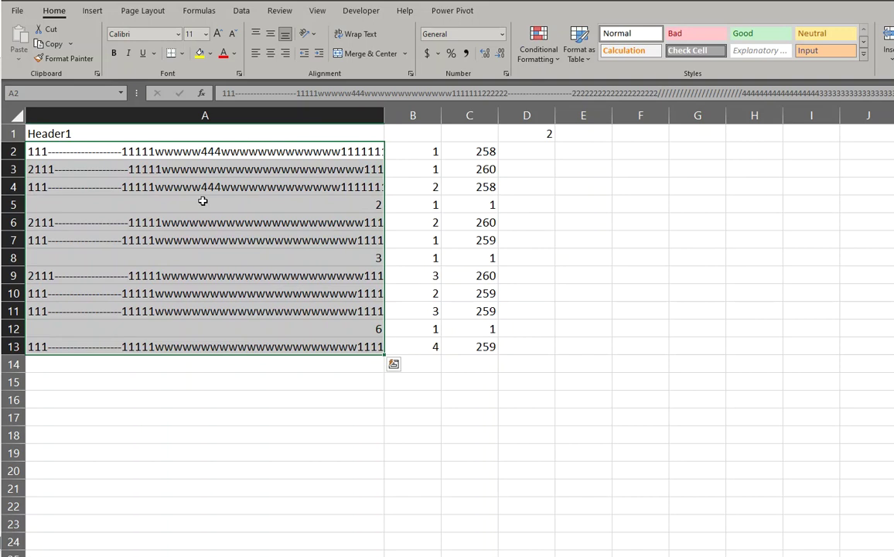
click(211, 156)
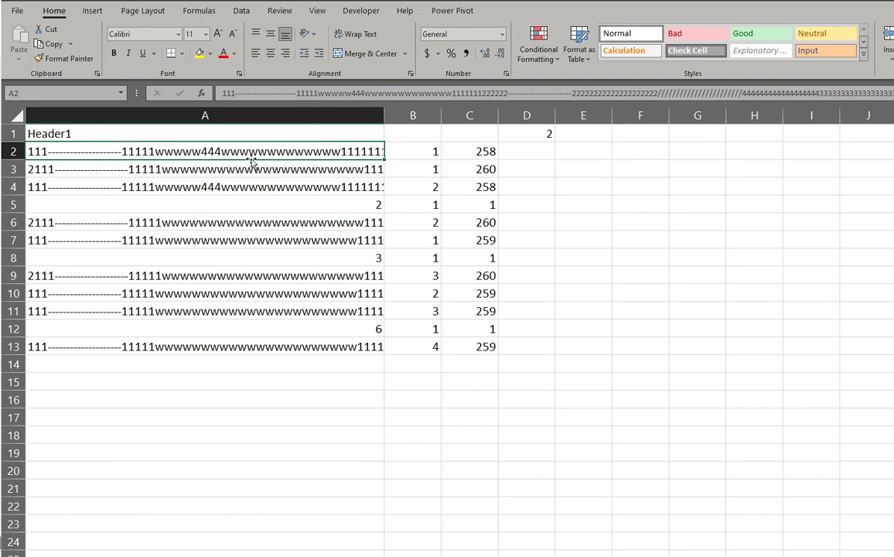
- Add a formula rule =b2>1 with a green fill to A2:A13
drag(255, 150, 265, 349)
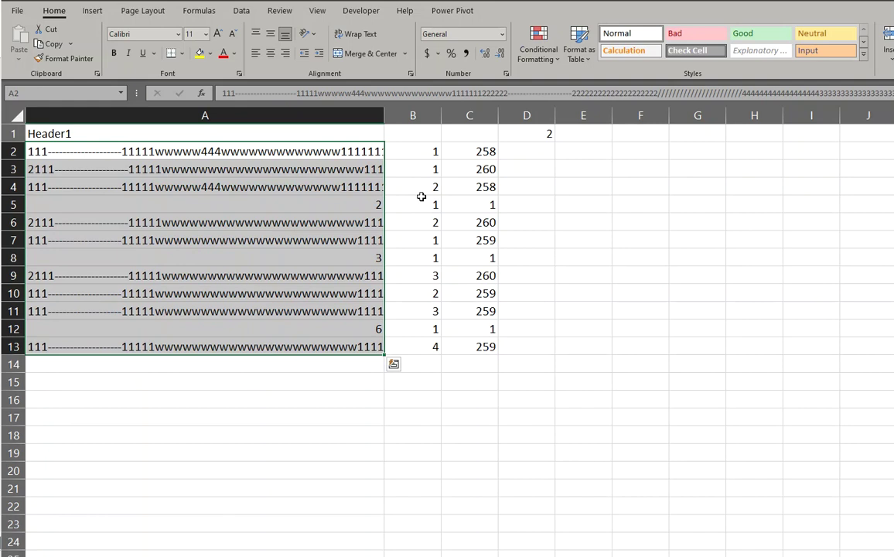
click(541, 45)
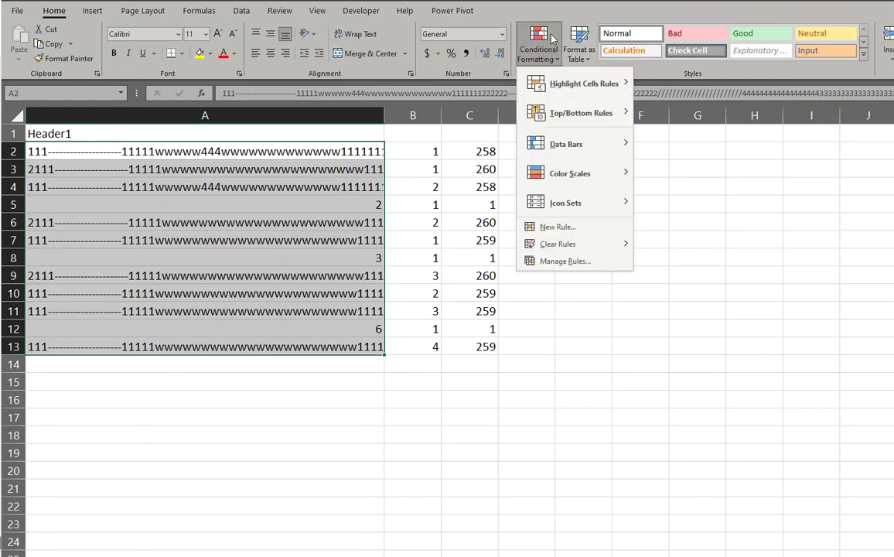
click(565, 228)
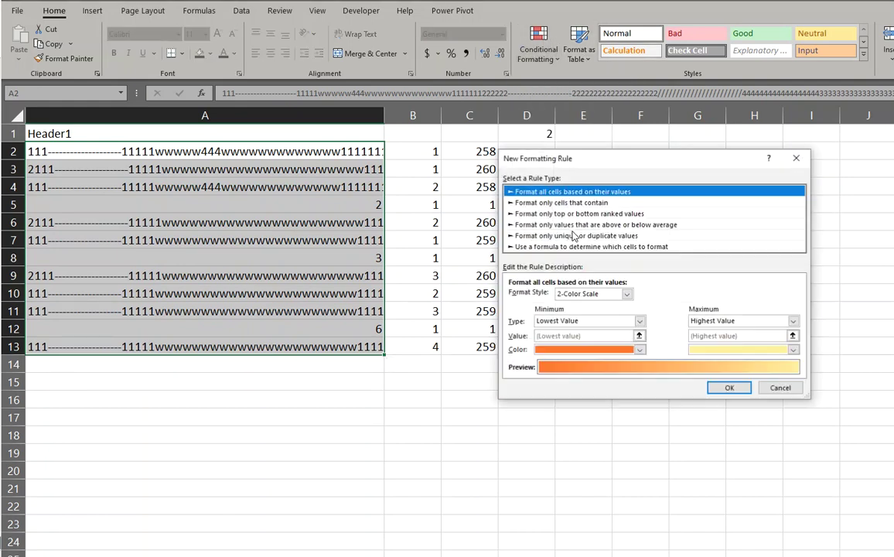
click(561, 247)
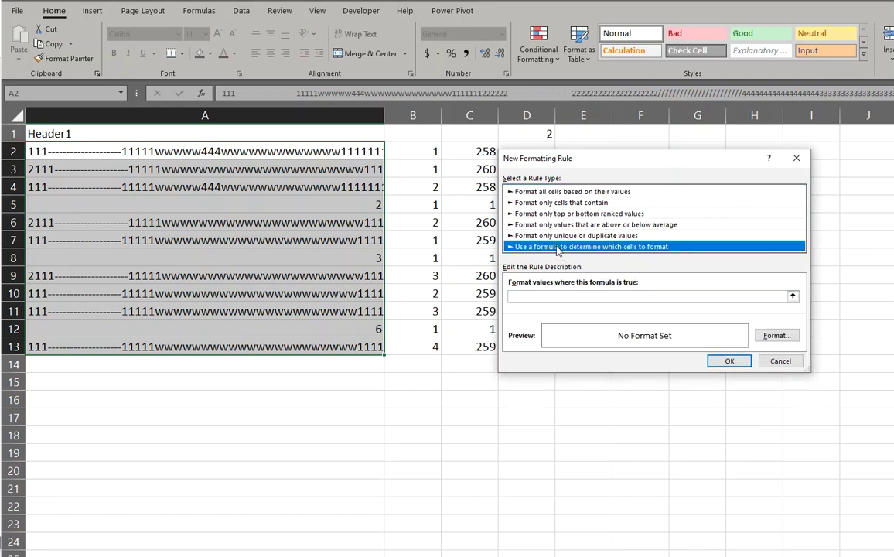
click(542, 296)
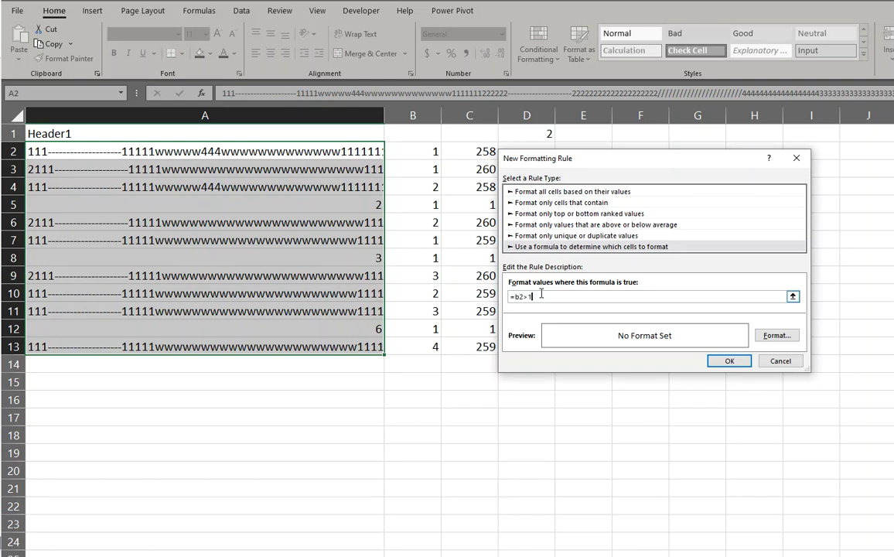
click(779, 336)
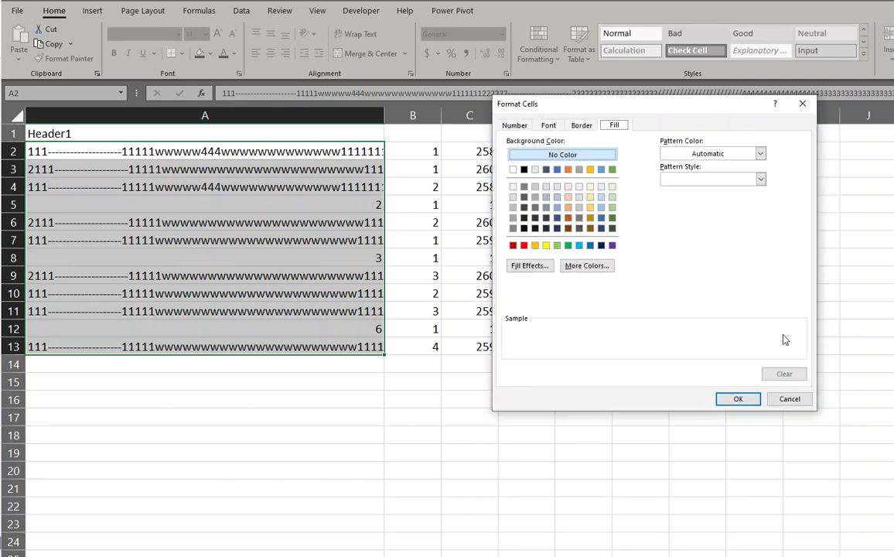
click(567, 245)
click(735, 398)
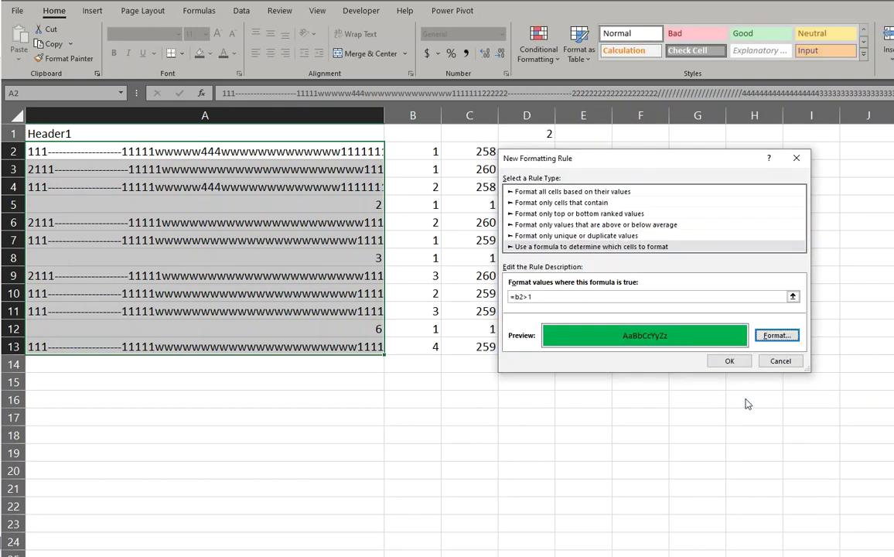
click(728, 362)
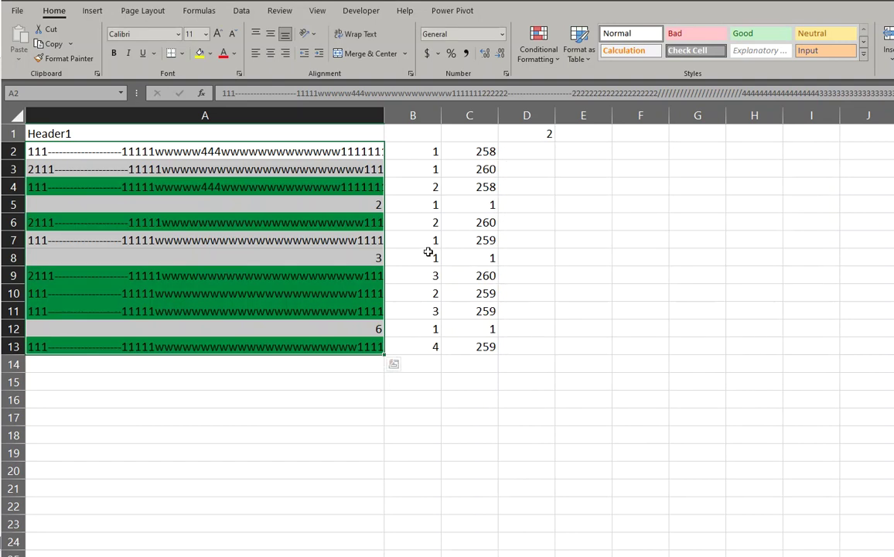
click(315, 151)
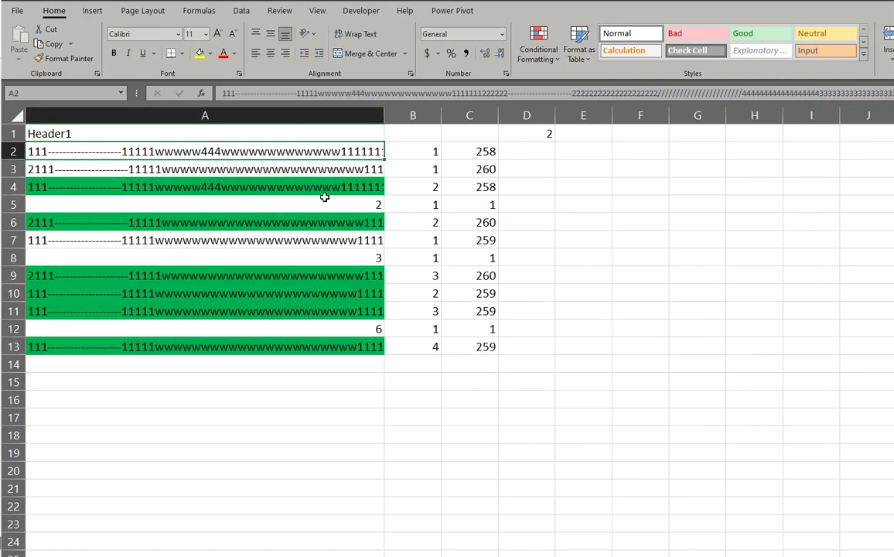
click(308, 223)
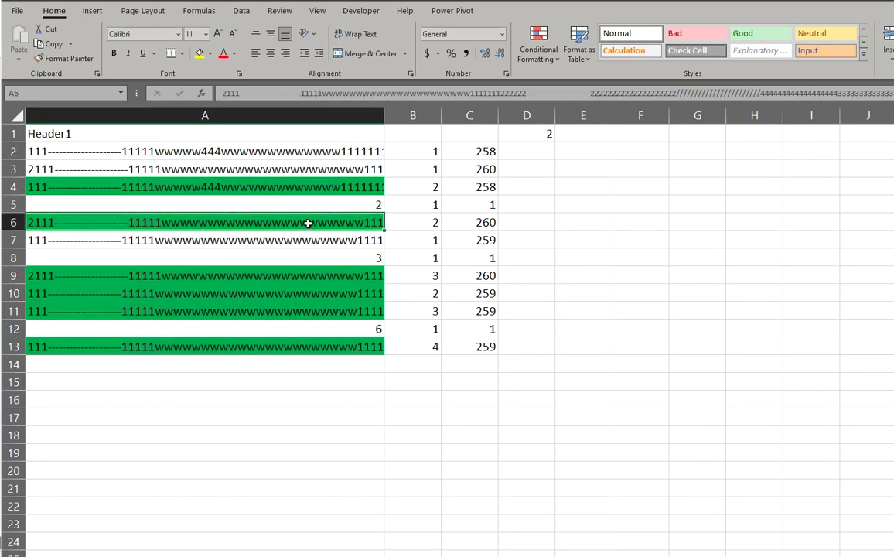
click(370, 93)
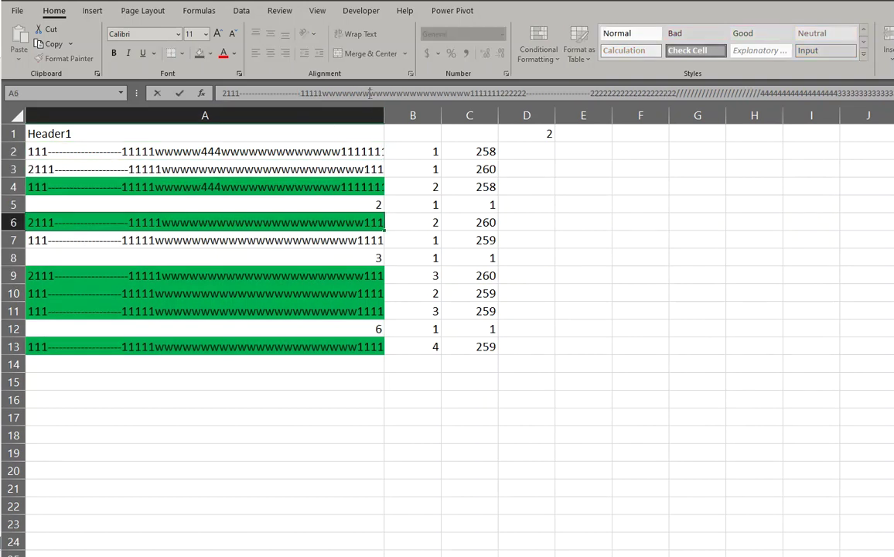
text(6)
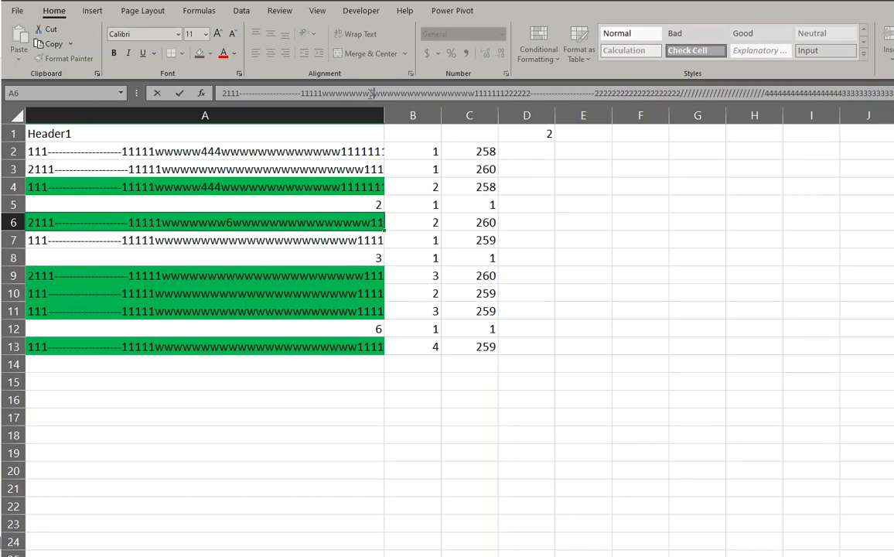
key(Return)
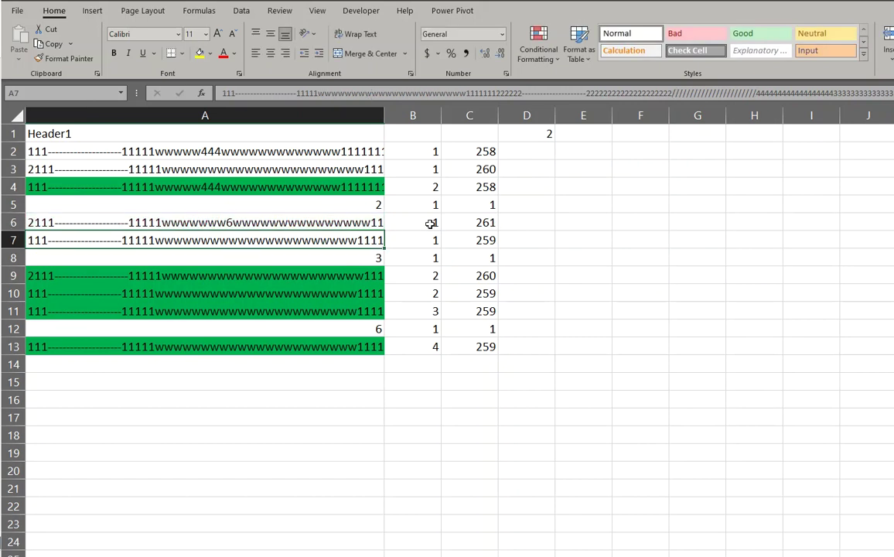
key(Up)
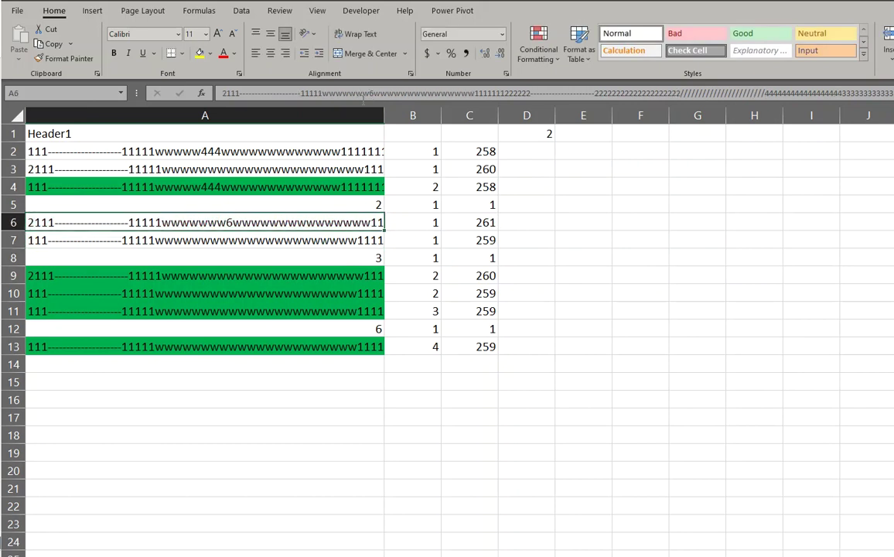
click(371, 93)
key(BackSpace)
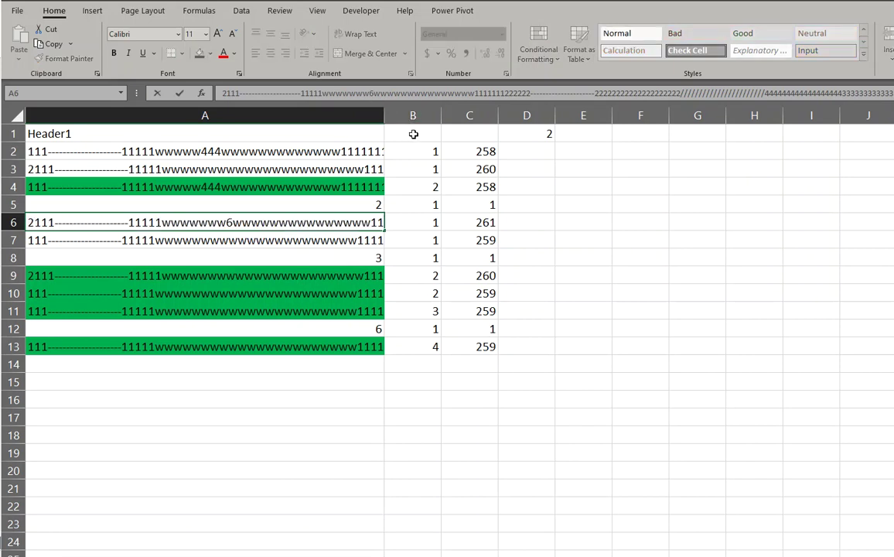
key(Return)
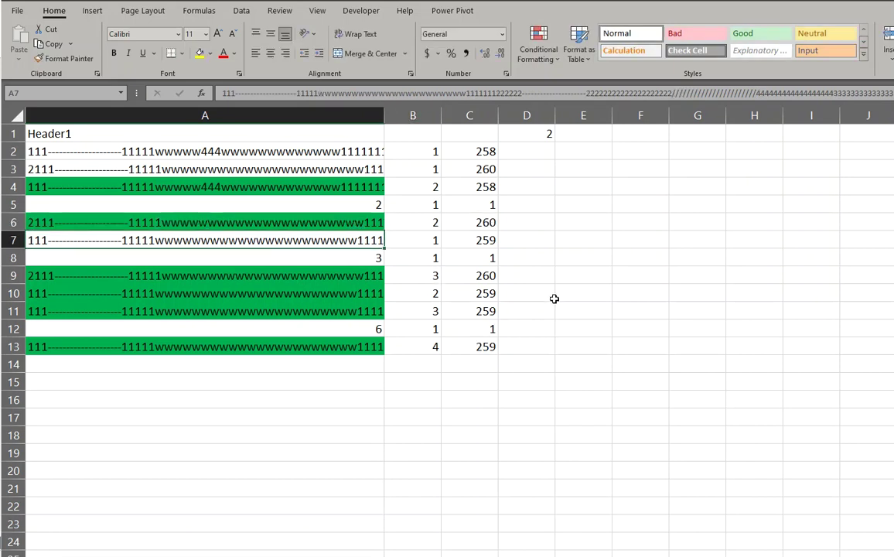
drag(413, 133, 413, 471)
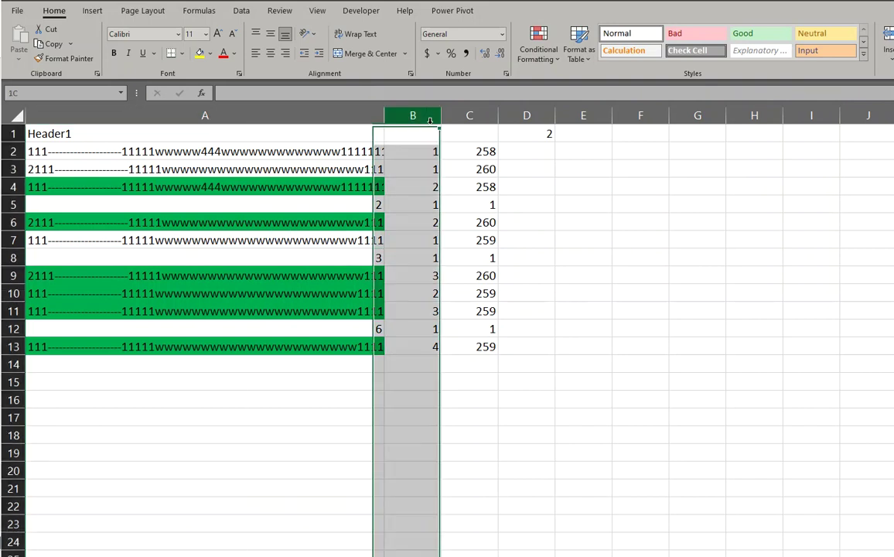
key(Return)
click(433, 156)
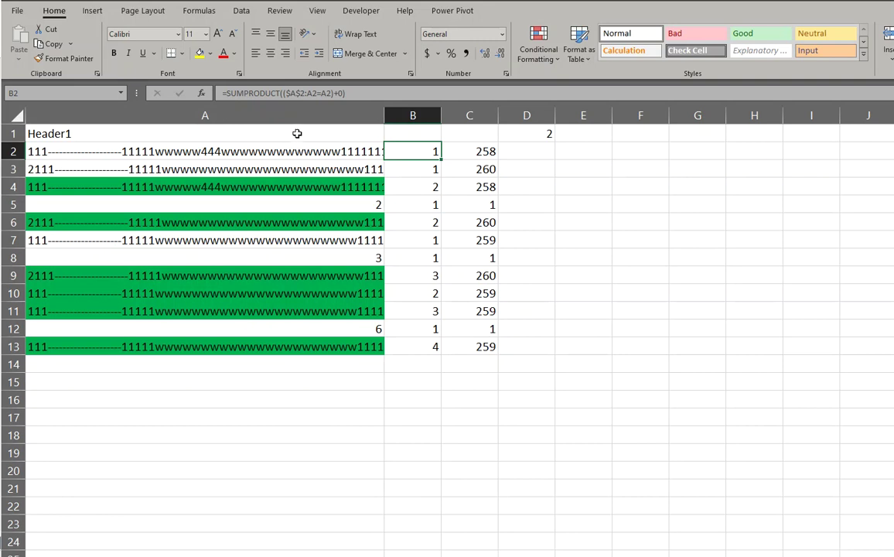
double_click(409, 151)
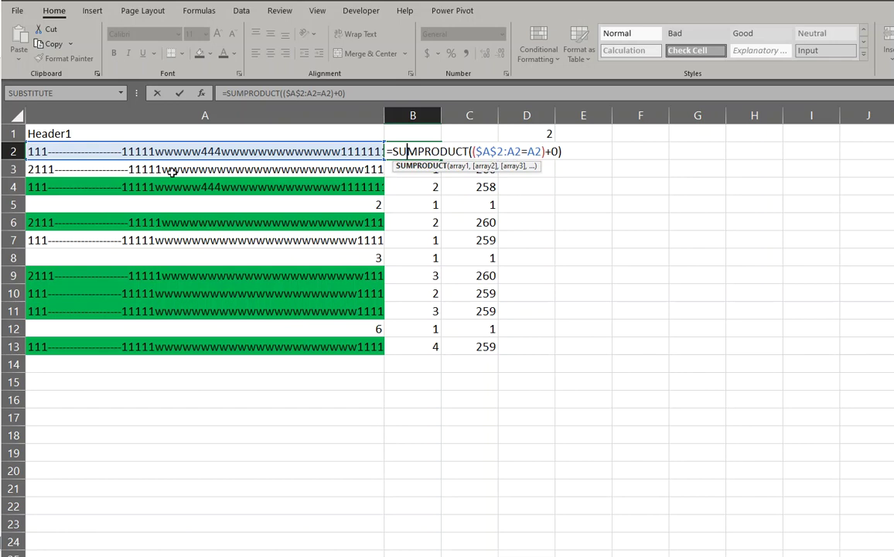
key(Escape)
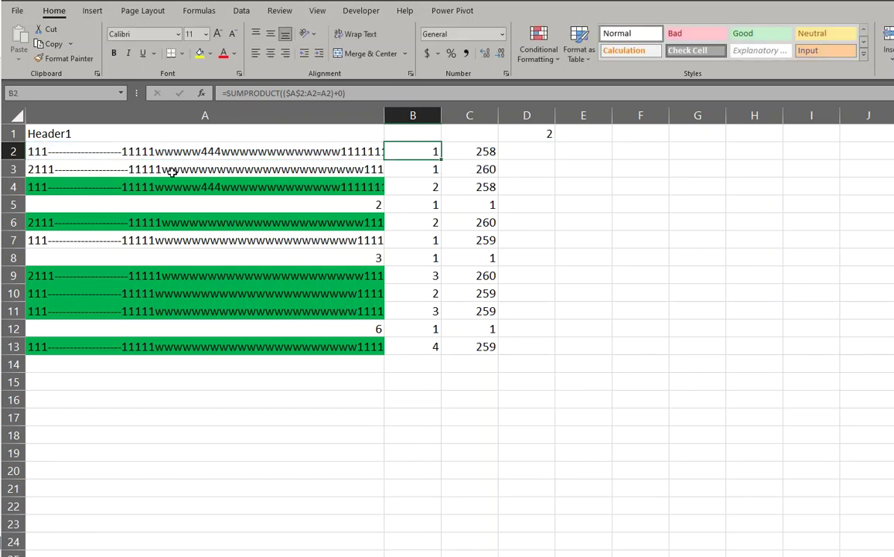
double_click(427, 169)
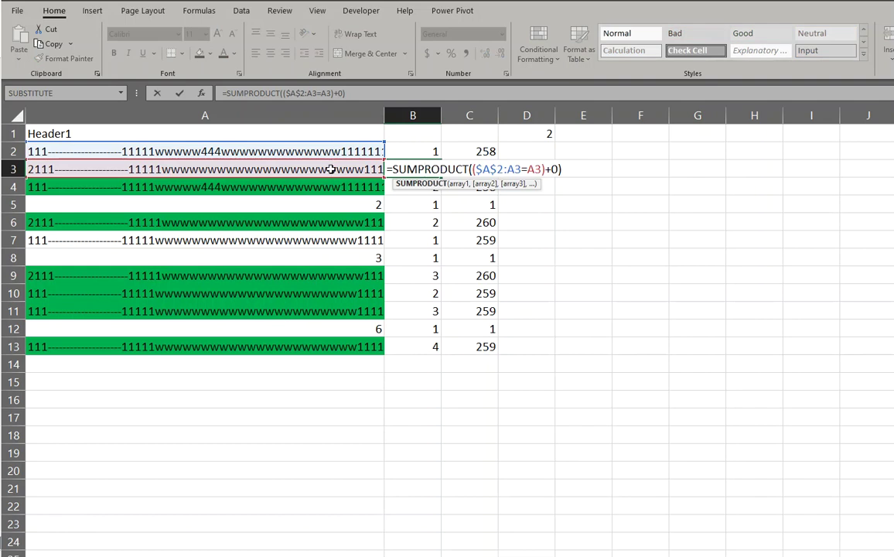
key(Escape)
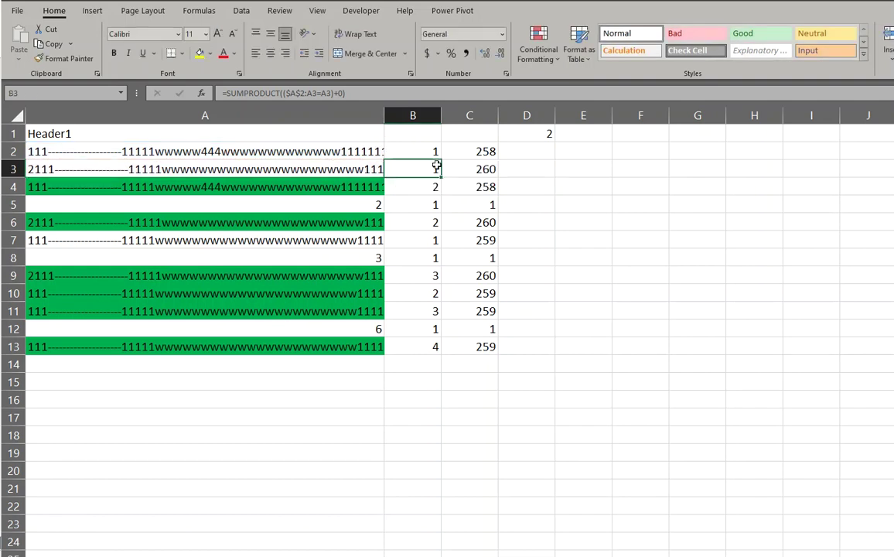
click(419, 186)
double_click(418, 187)
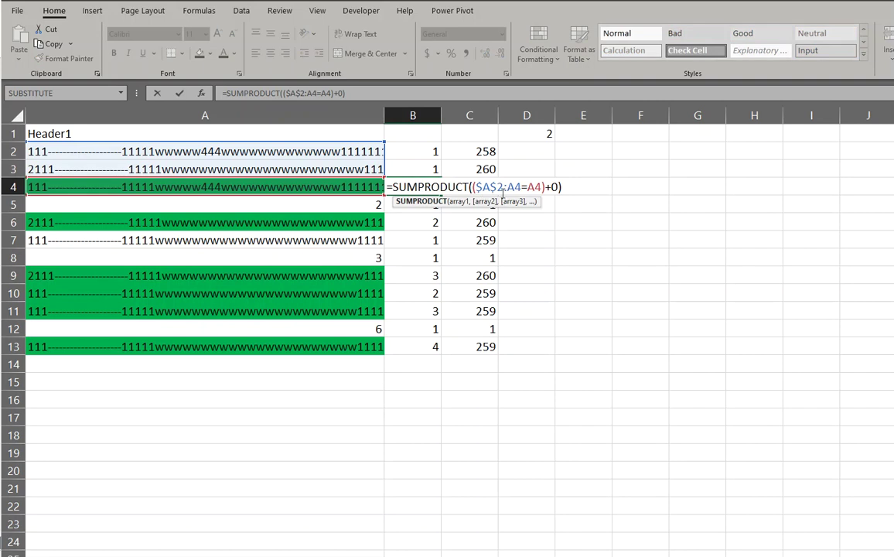
key(Escape)
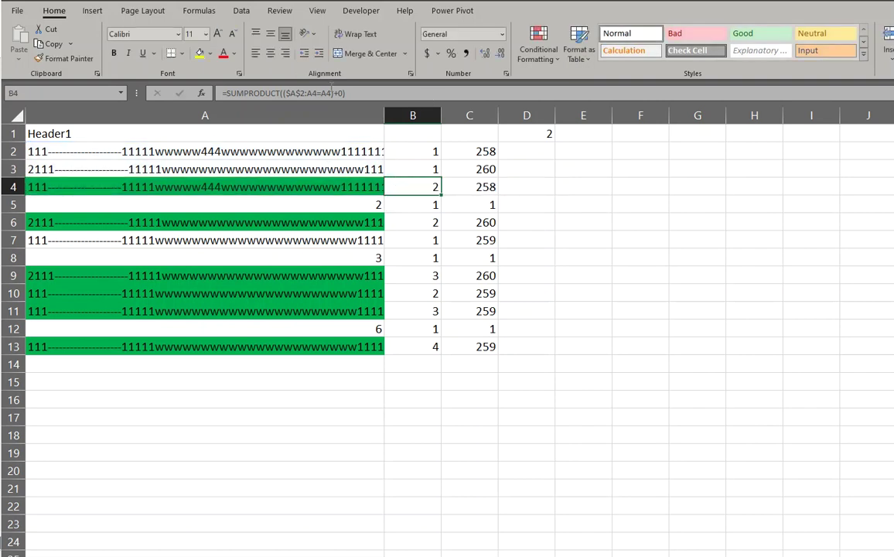
click(427, 154)
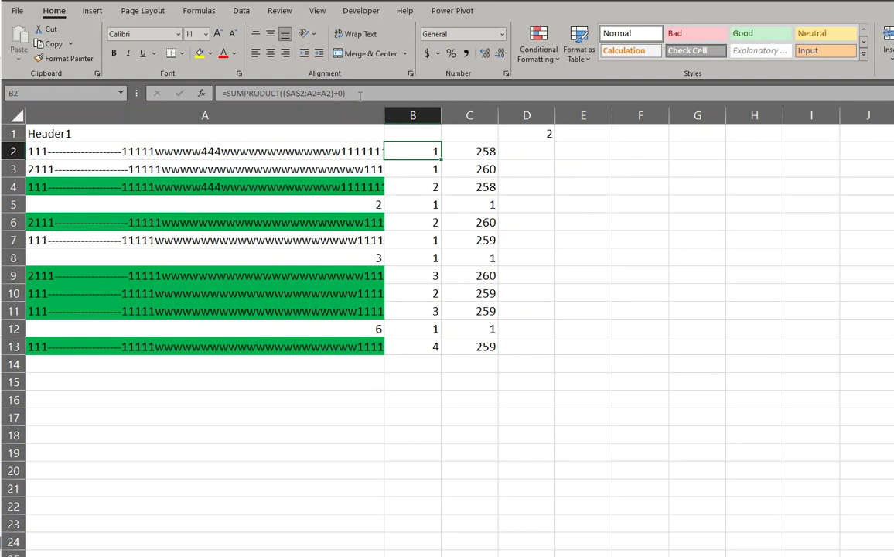
drag(360, 95, 202, 93)
key(ctrl+c)
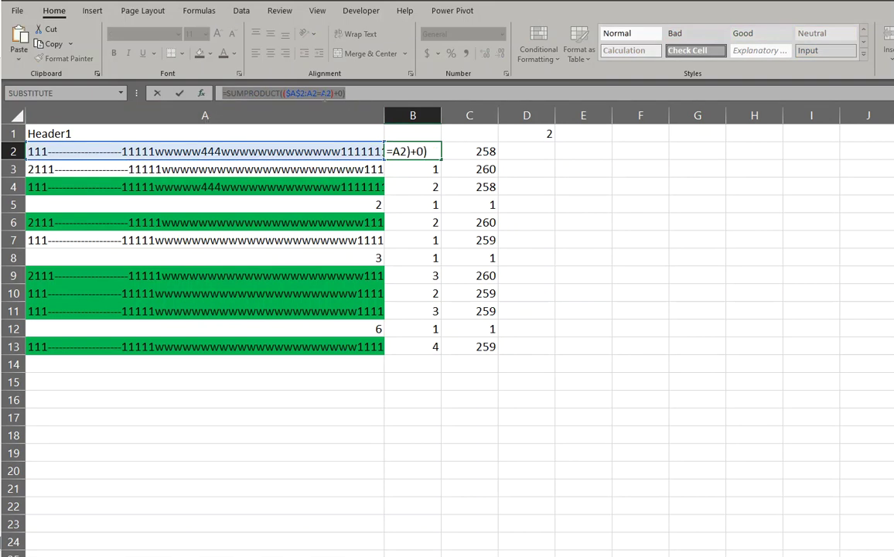
key(Escape)
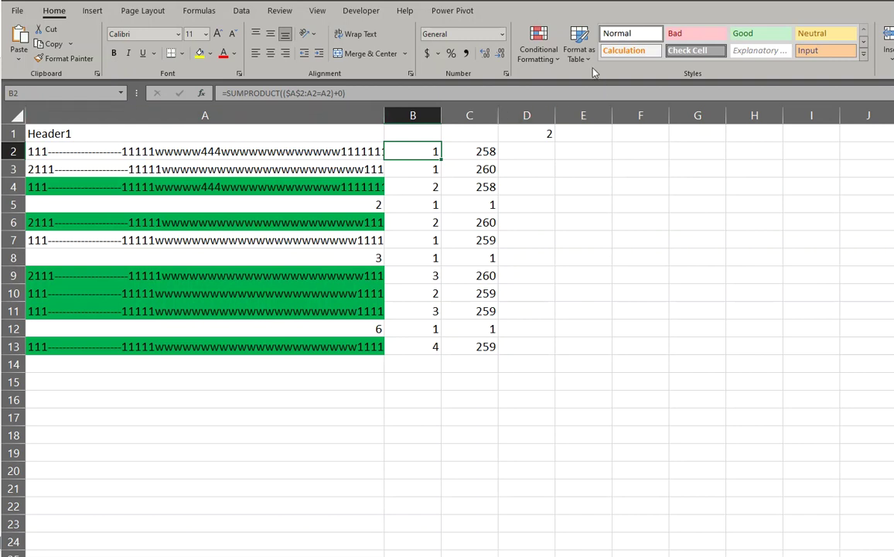
- List all of this worksheet's rules in the Rules Manager and open the =B2>1 rule for editing
click(538, 45)
click(580, 263)
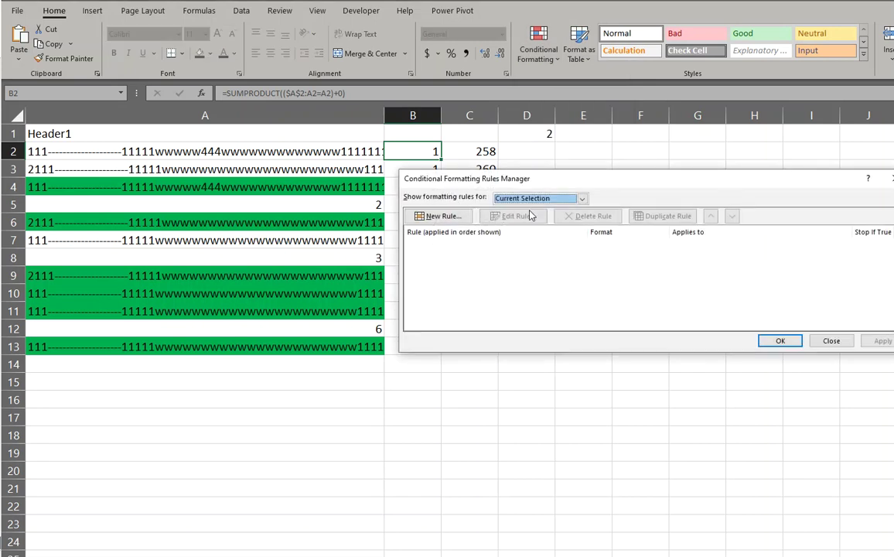
key(alt+Down)
click(533, 222)
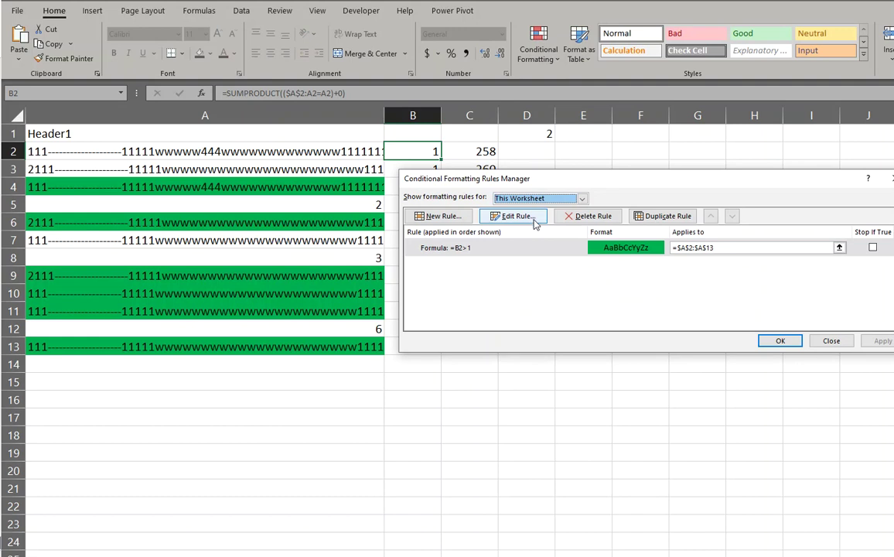
click(497, 253)
double_click(497, 253)
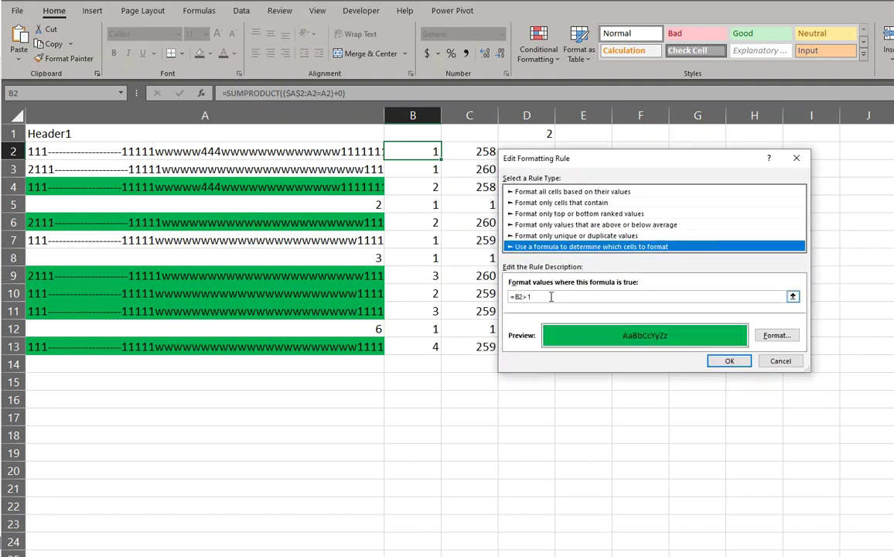
- Replace the condition with =SUMPRODUCT(($A$2:A2=A2)+0), set a light gold fill, and apply it
drag(551, 297, 504, 300)
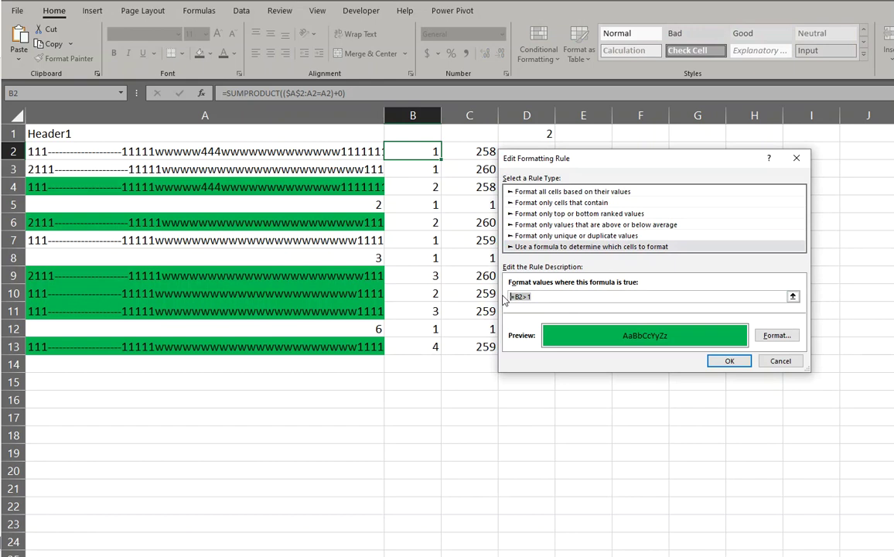
key(ctrl+v)
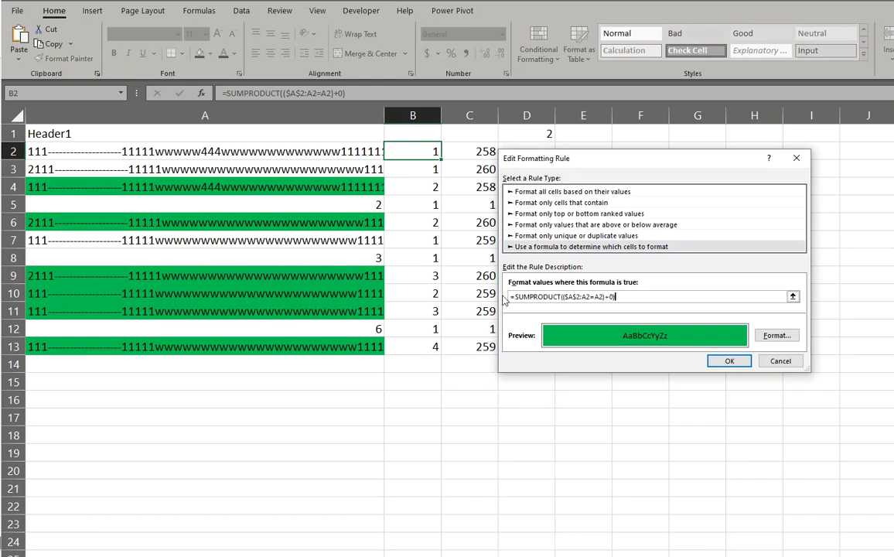
click(776, 335)
click(590, 193)
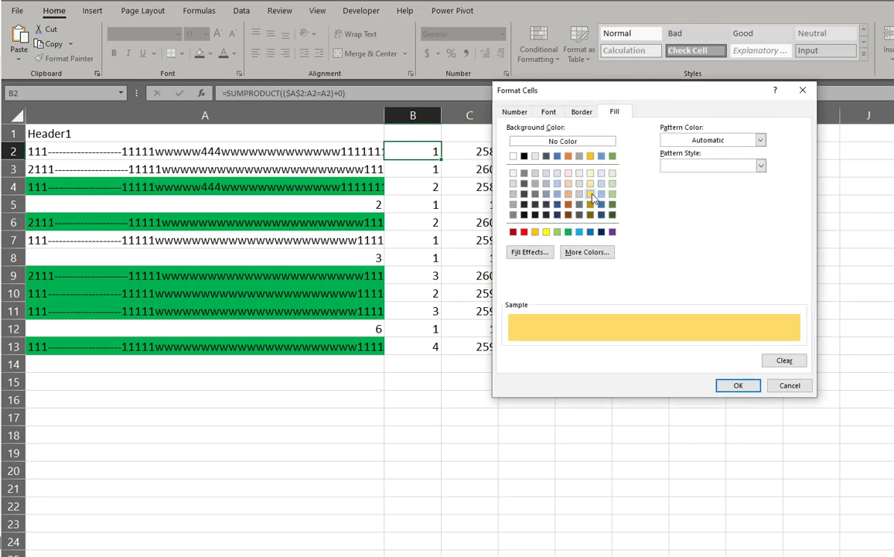
click(749, 390)
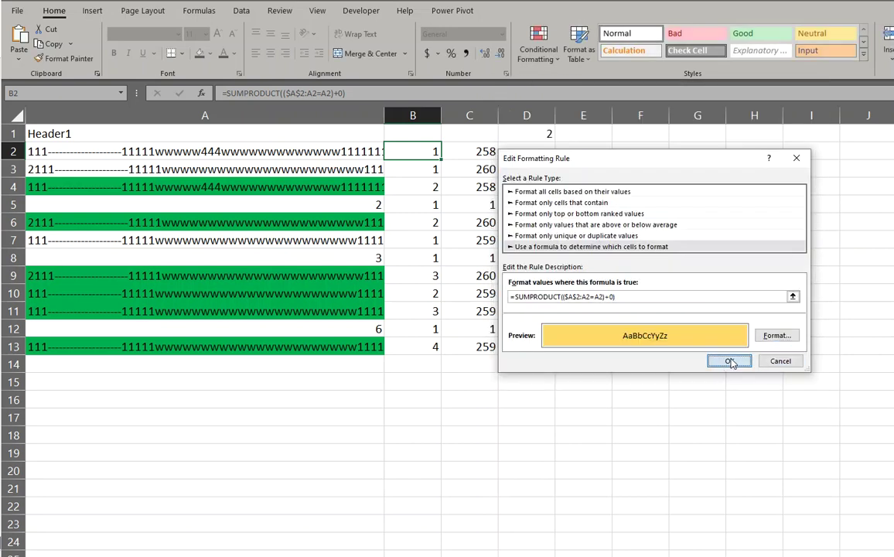
click(730, 362)
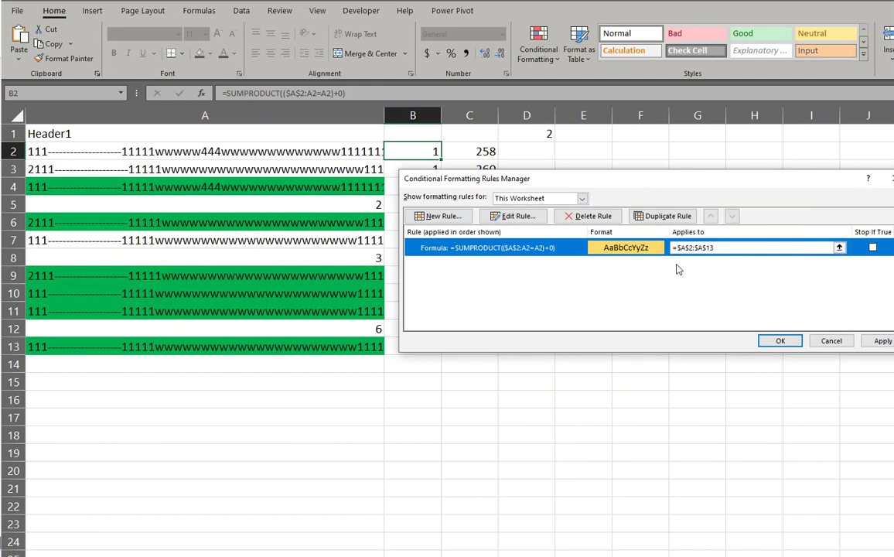
click(883, 341)
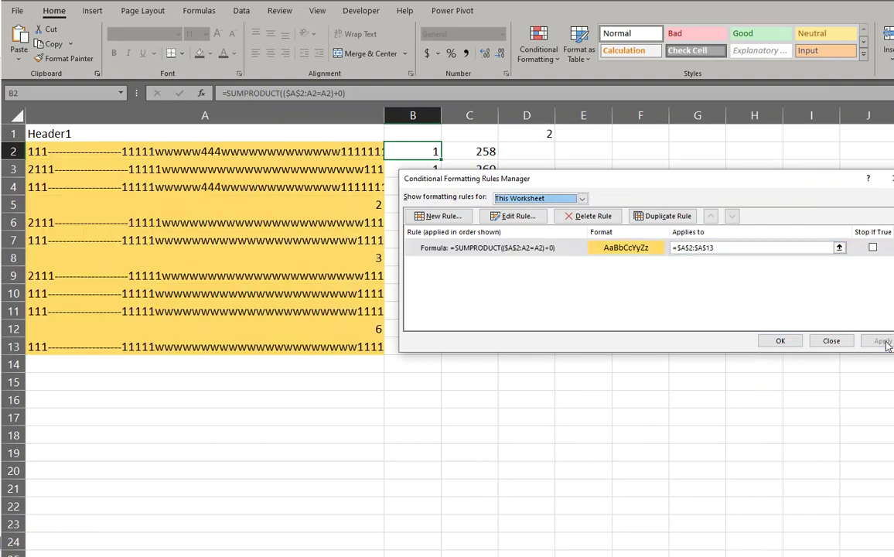
click(781, 341)
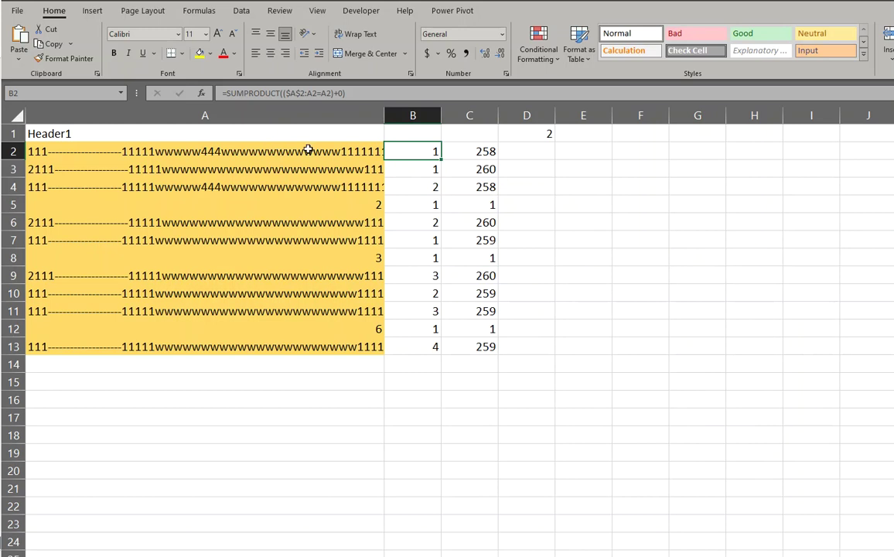
- Append >1 to the SUMPRODUCT rule on A2:A13 and apply it
drag(308, 150, 296, 354)
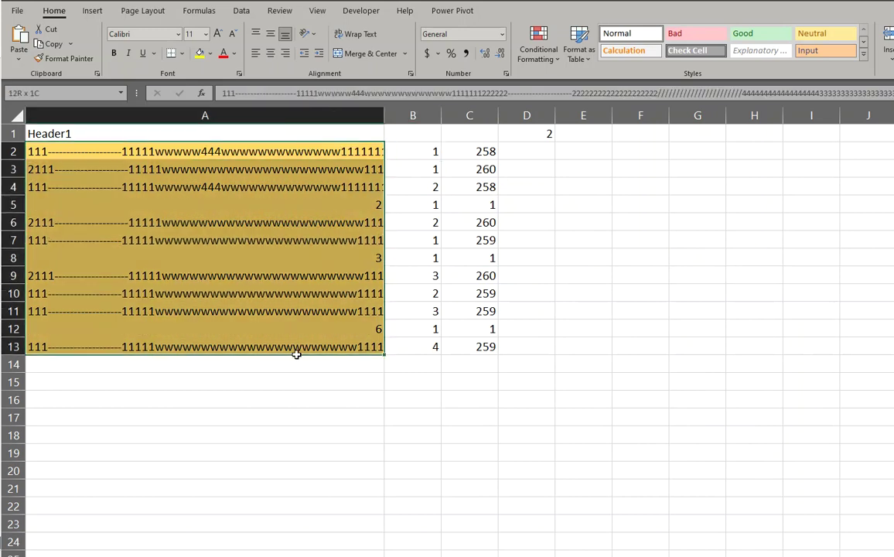
click(538, 46)
click(571, 261)
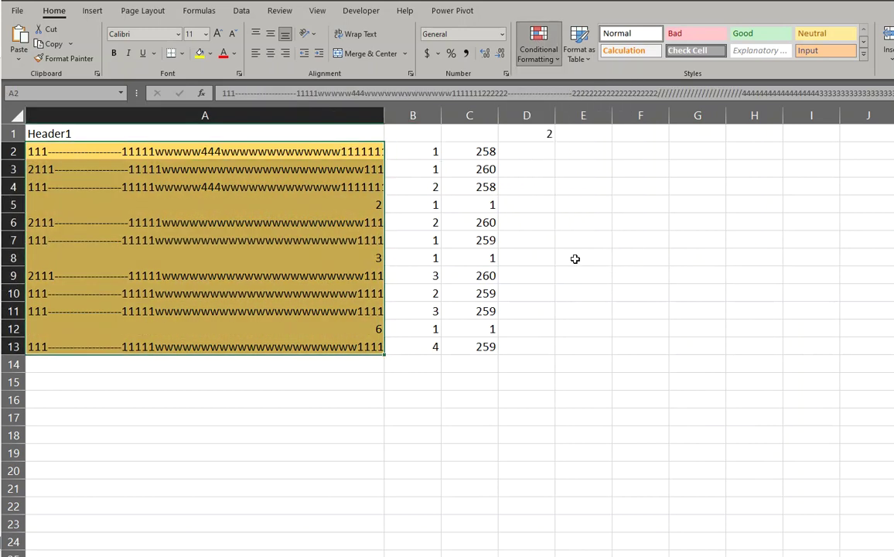
double_click(514, 255)
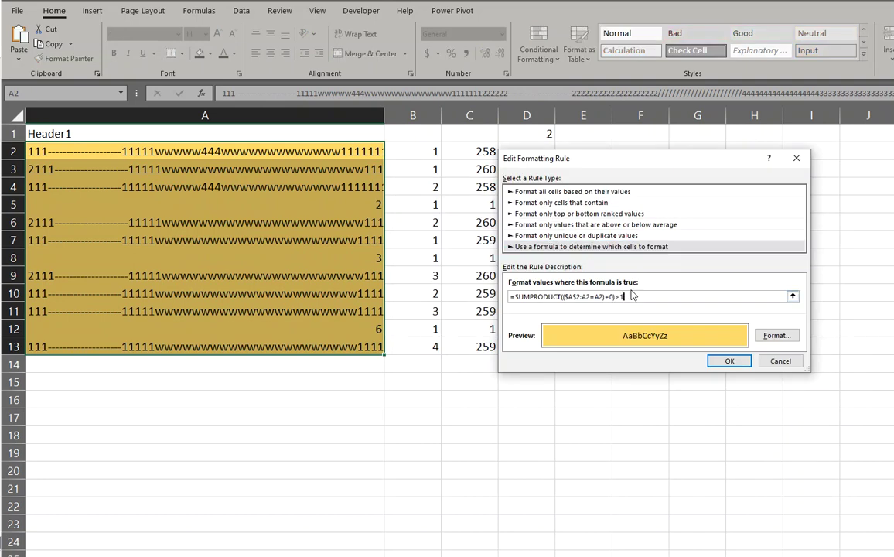
click(732, 362)
click(881, 342)
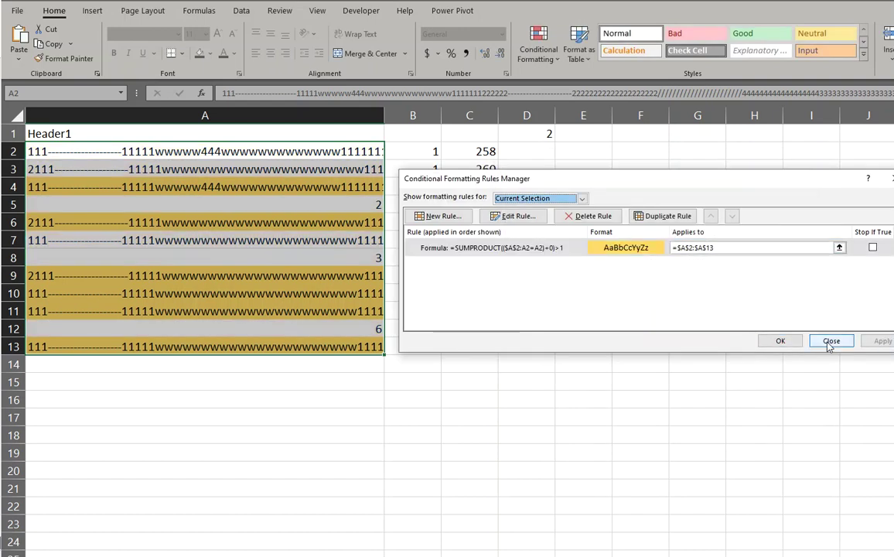
click(780, 341)
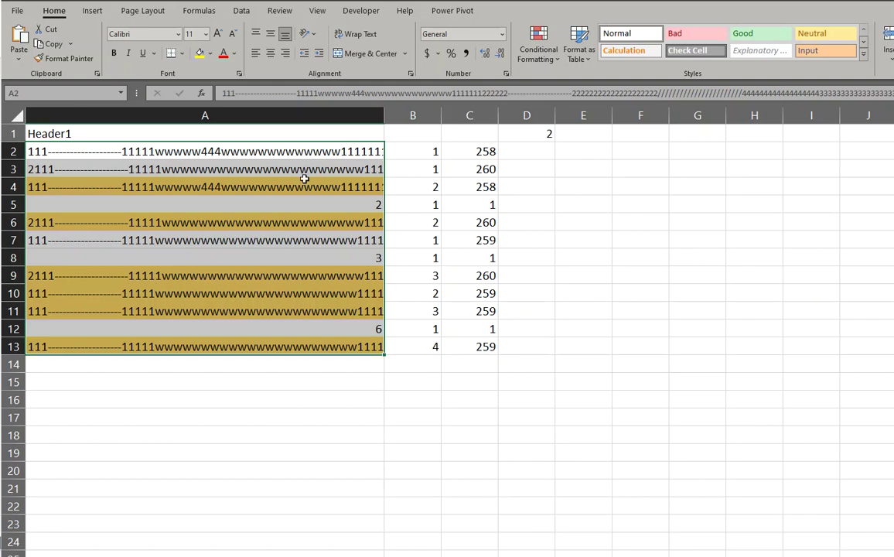
- Delete the contents of columns B through D, then return to A2
drag(412, 116, 551, 128)
key(Delete)
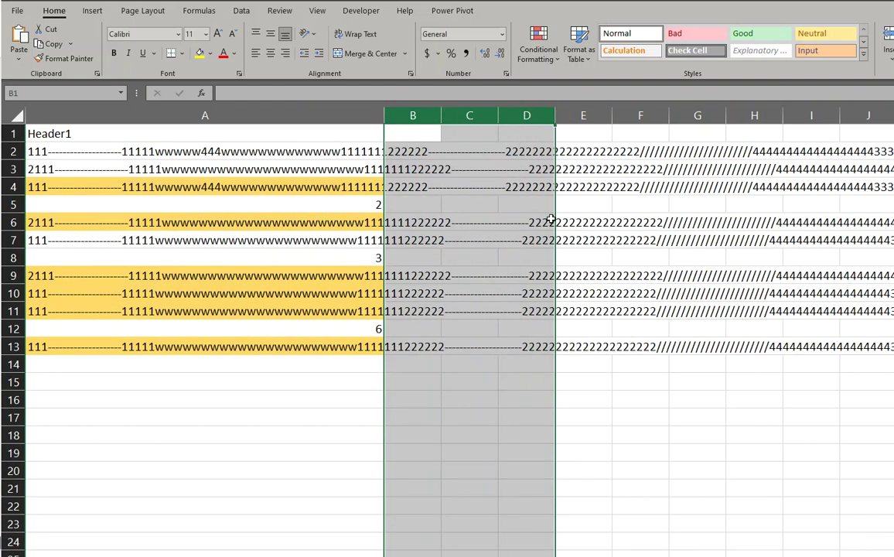
click(549, 221)
click(197, 152)
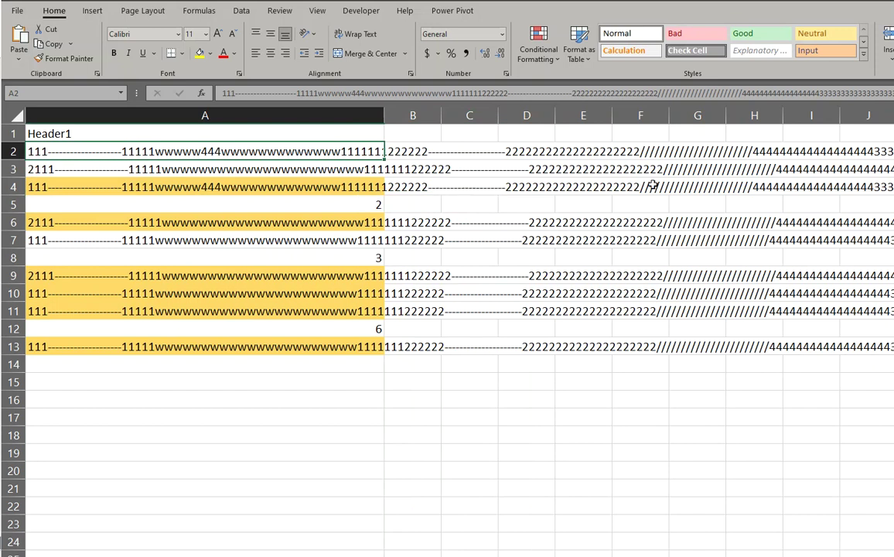
scroll(459, 309, right, 2)
scroll(460, 309, left, 2)
click(539, 41)
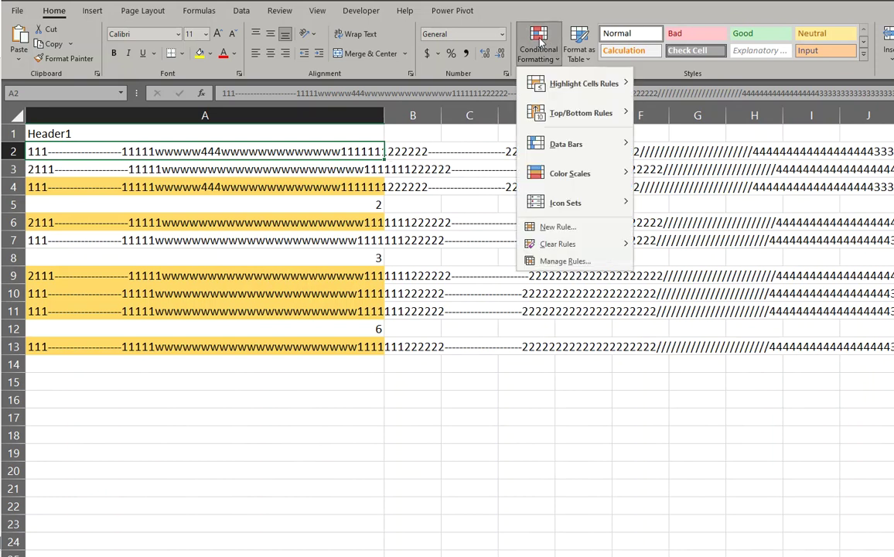
click(562, 261)
drag(705, 183, 402, 187)
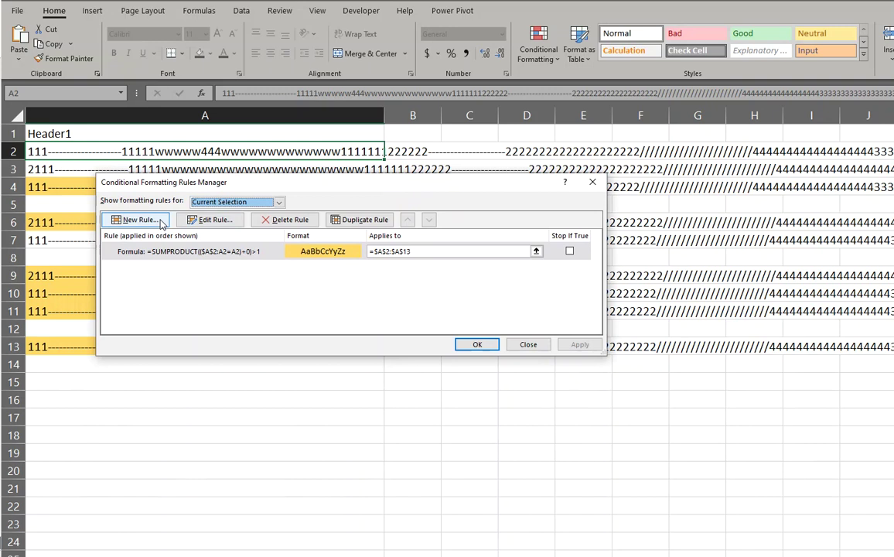
click(224, 221)
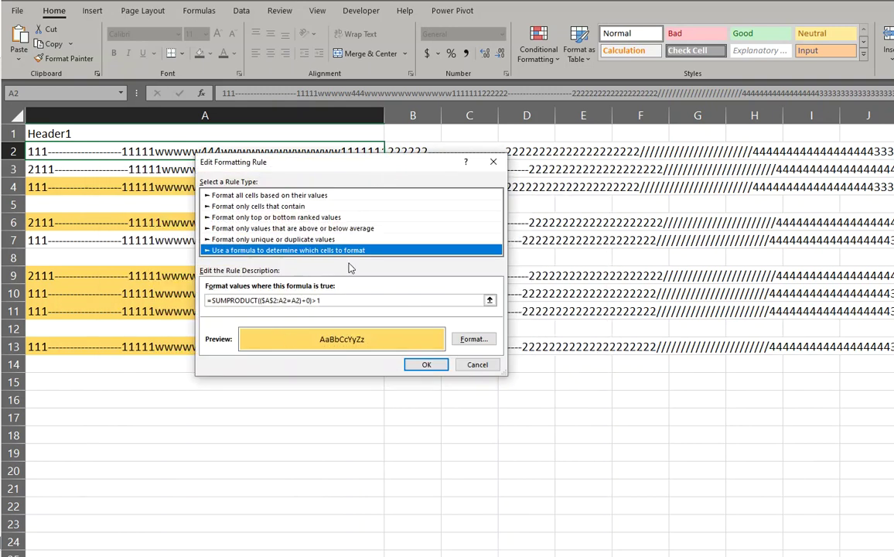
drag(355, 299, 188, 302)
key(ctrl+c)
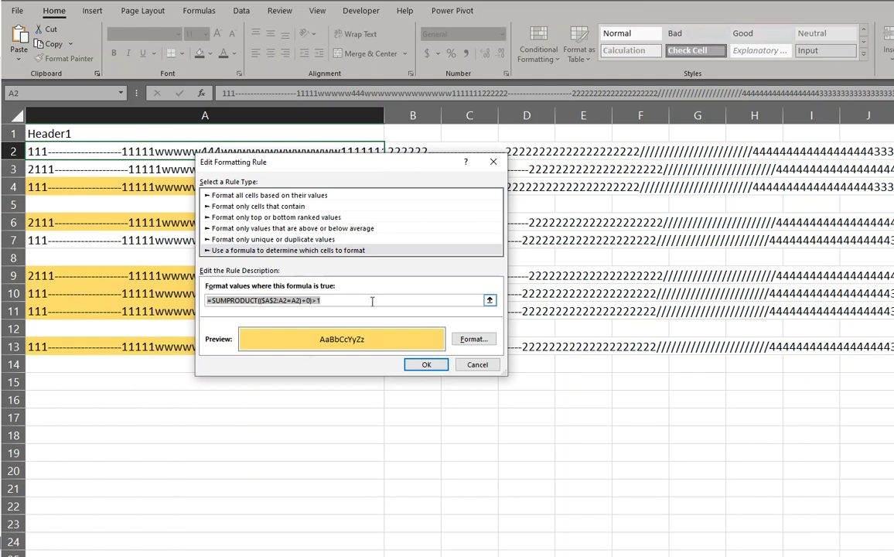
click(477, 364)
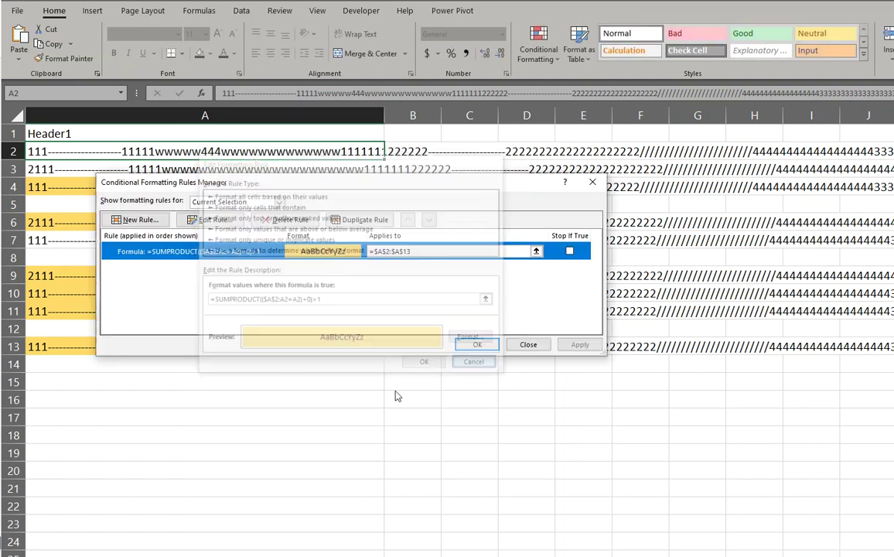
click(528, 344)
click(291, 385)
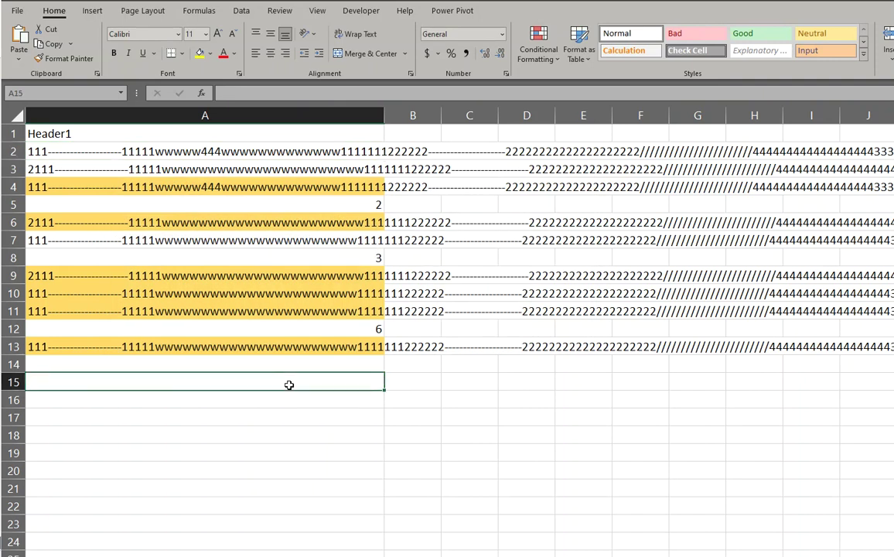
- Paste =SUMPRODUCT(($A$2:A2=A2)+0)>1 into A15 as plain text using a leading apostrophe
key(ctrl+v)
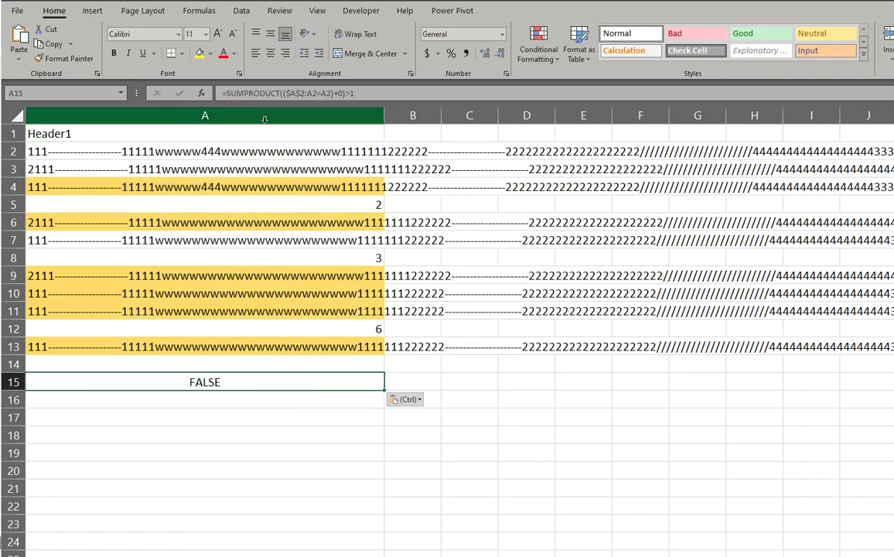
click(223, 92)
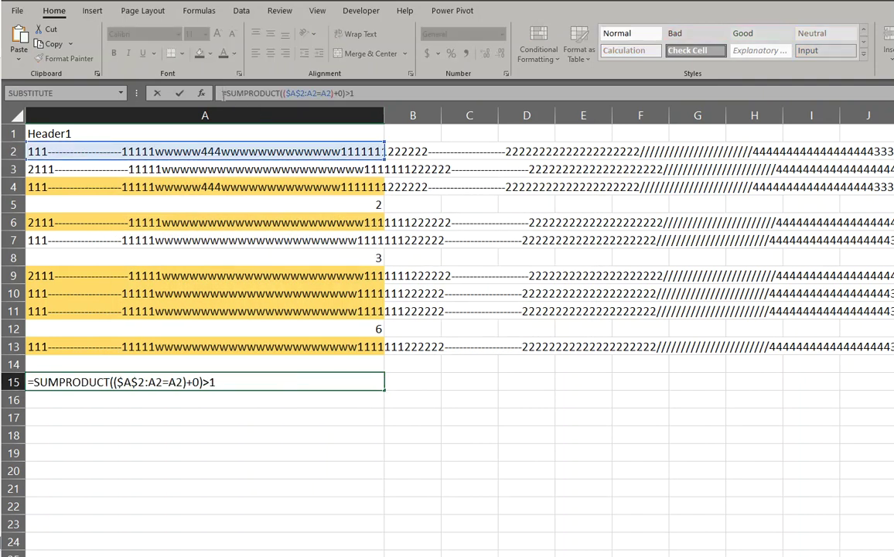
text(')
key(Return)
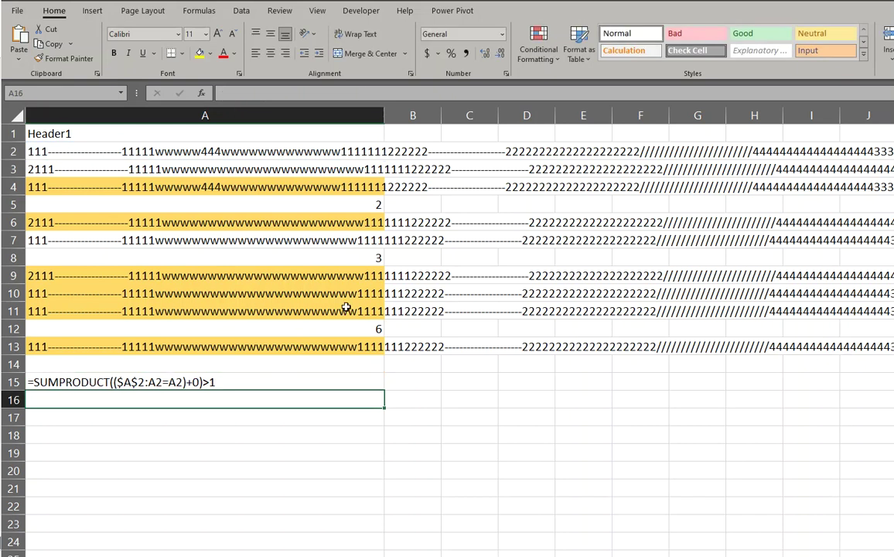
- Enlarge the A15 formula text to 18-point font size
click(257, 385)
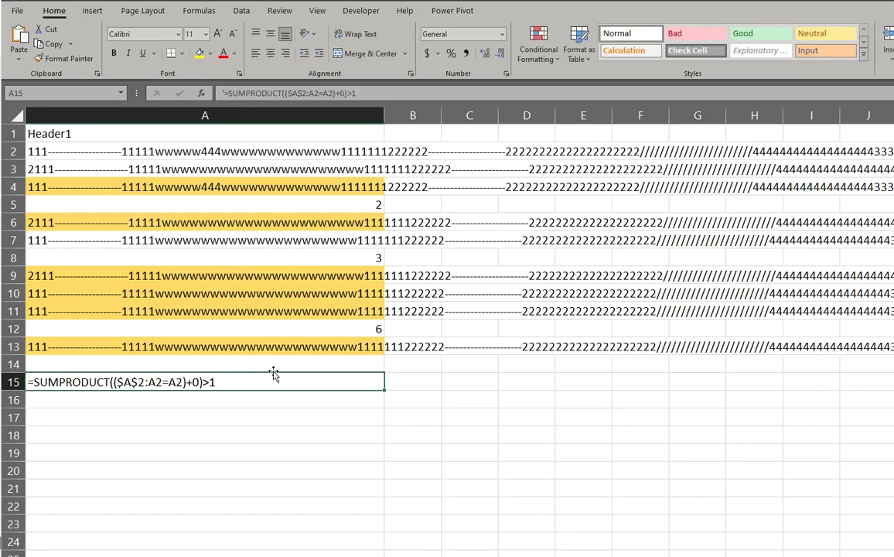
click(218, 33)
click(217, 34)
click(217, 33)
click(217, 33)
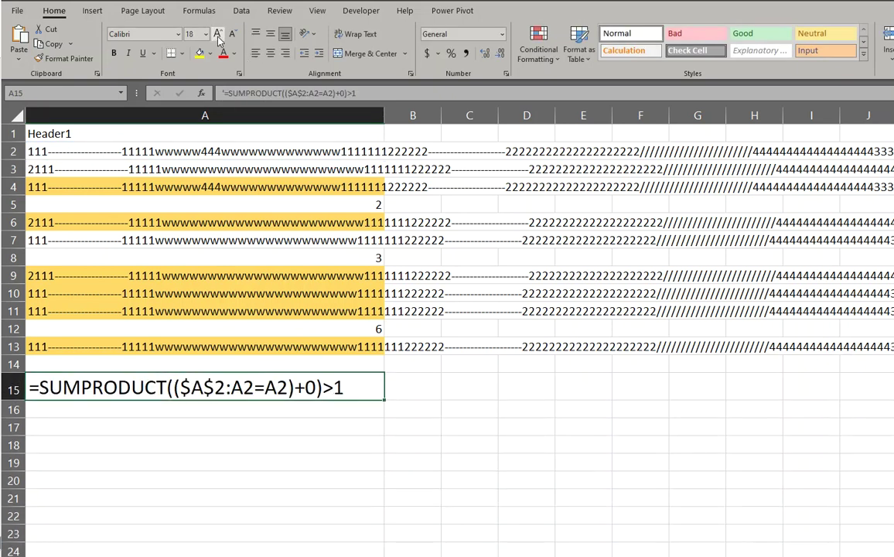
click(259, 413)
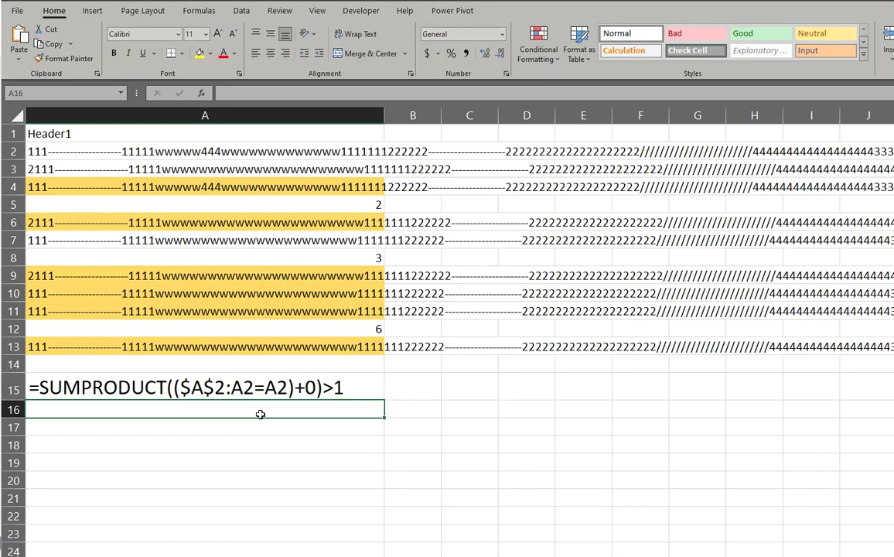